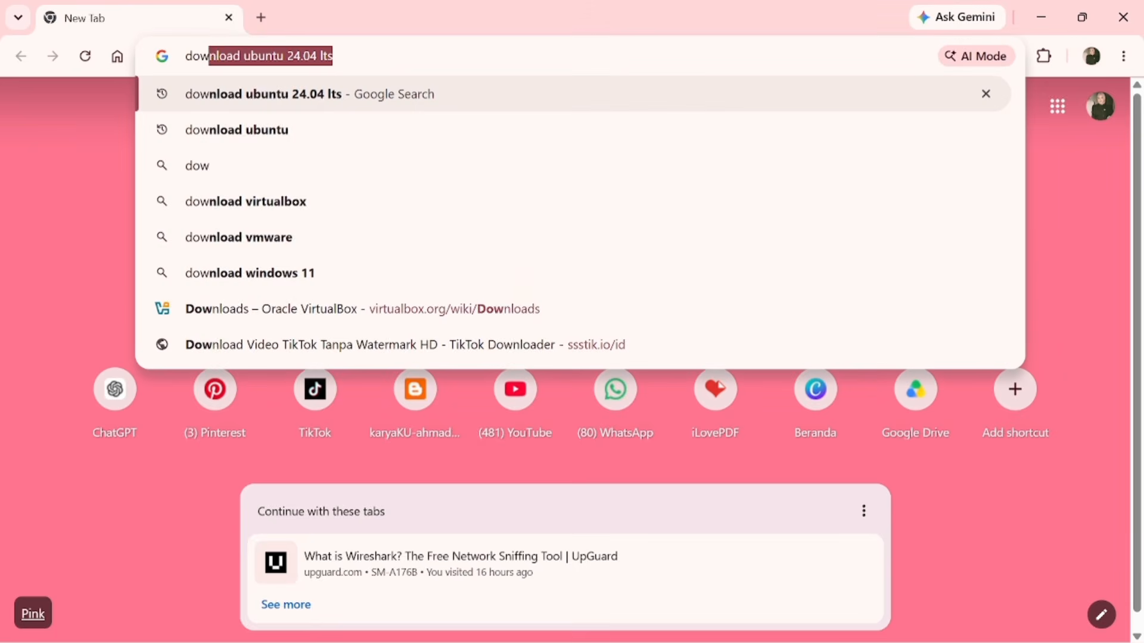
# Search for 'download ubuntu' and open the ubuntu.com Download Ubuntu Desktop page
pyautogui.write('ubuntu')
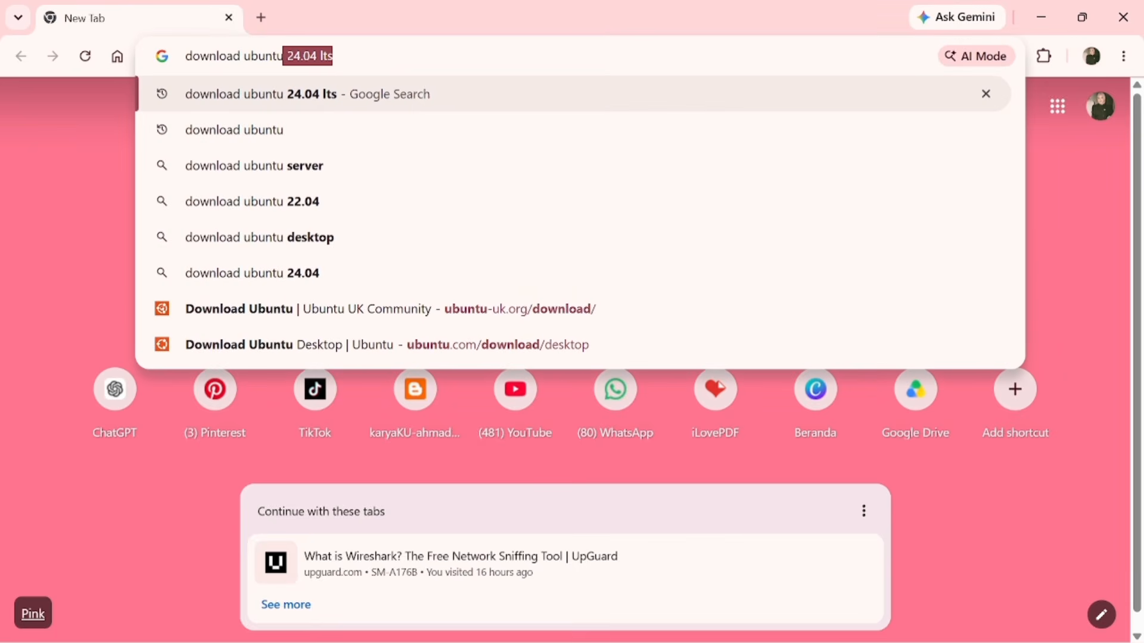
pyautogui.press('Return')
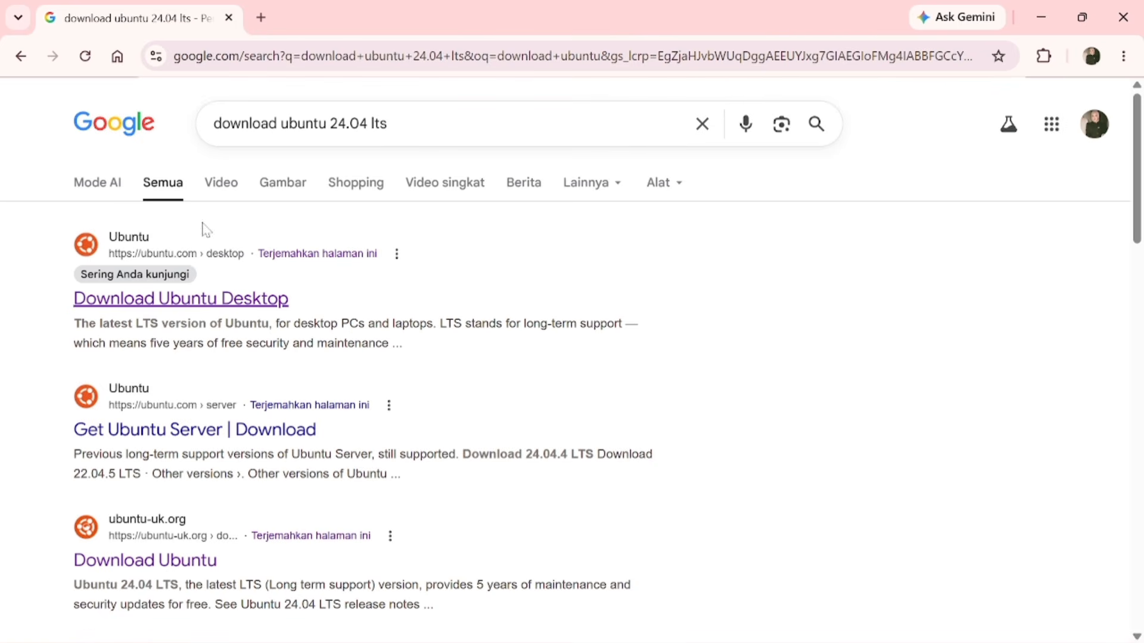
pyautogui.click(144, 307)
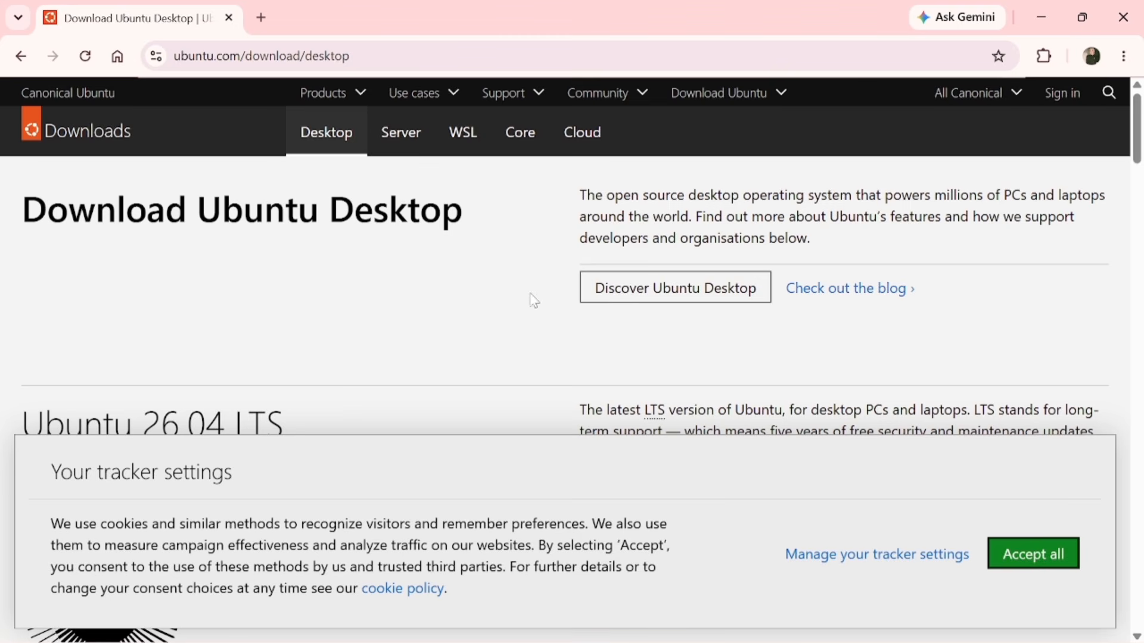
pyautogui.scroll(-2, 580, 333)
pyautogui.scroll(-2, 582, 334)
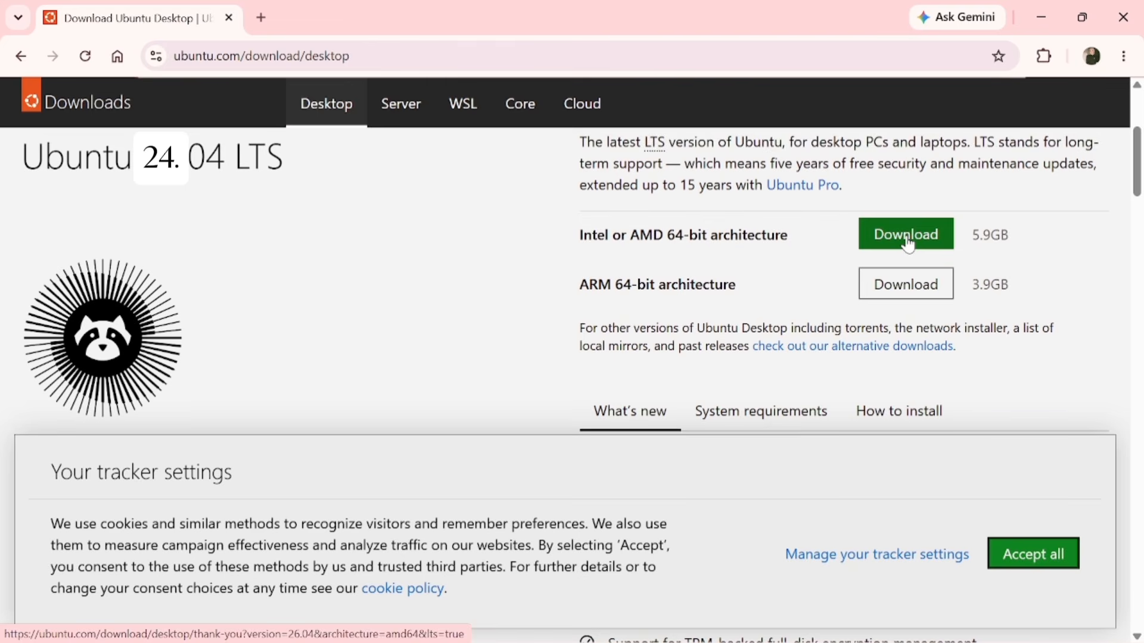
# Download the Ubuntu 26.04 desktop image for 64-bit Intel/AMD and check its progress
pyautogui.click(908, 244)
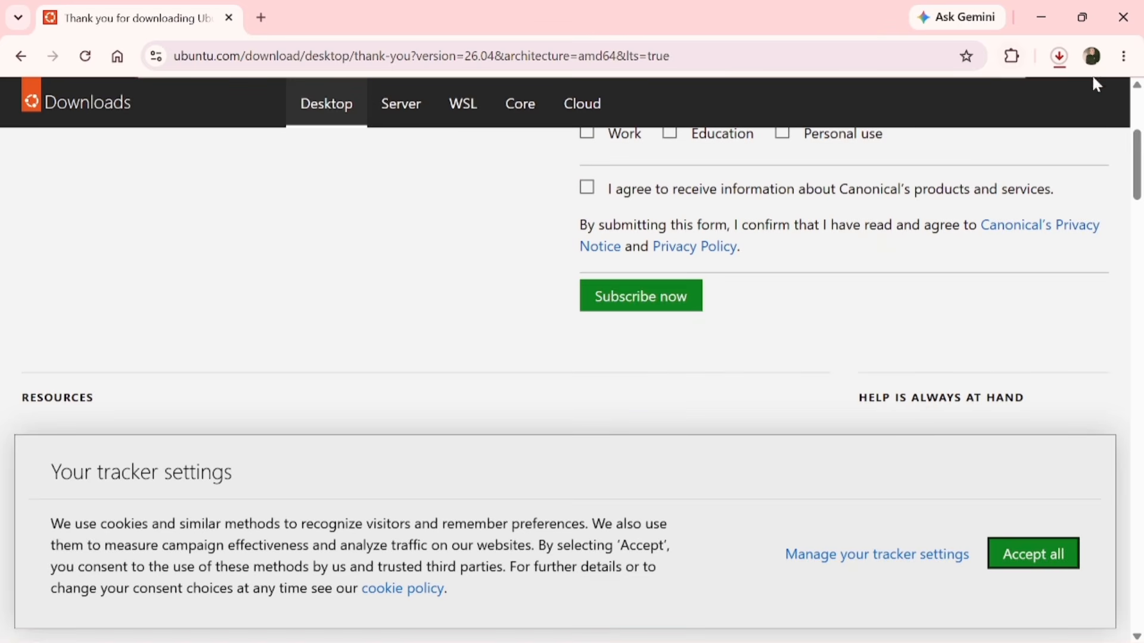
pyautogui.click(1060, 57)
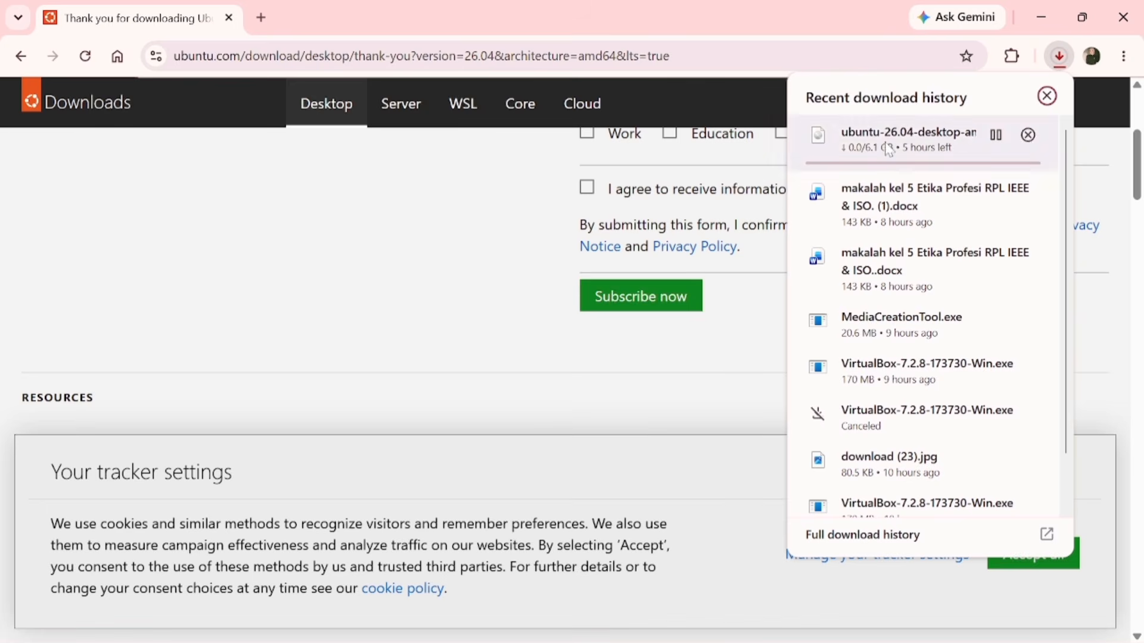
pyautogui.click(261, 17)
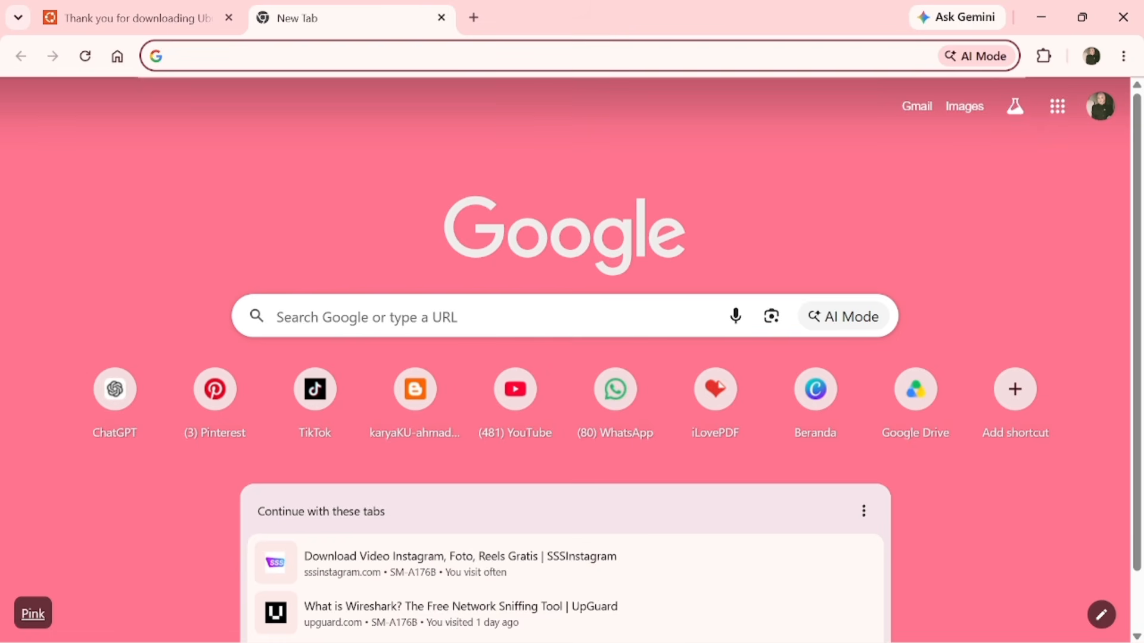
# Search for 'virtualbox' and download the VirtualBox 7.2.8 package for Windows hosts
pyautogui.write('virtua')
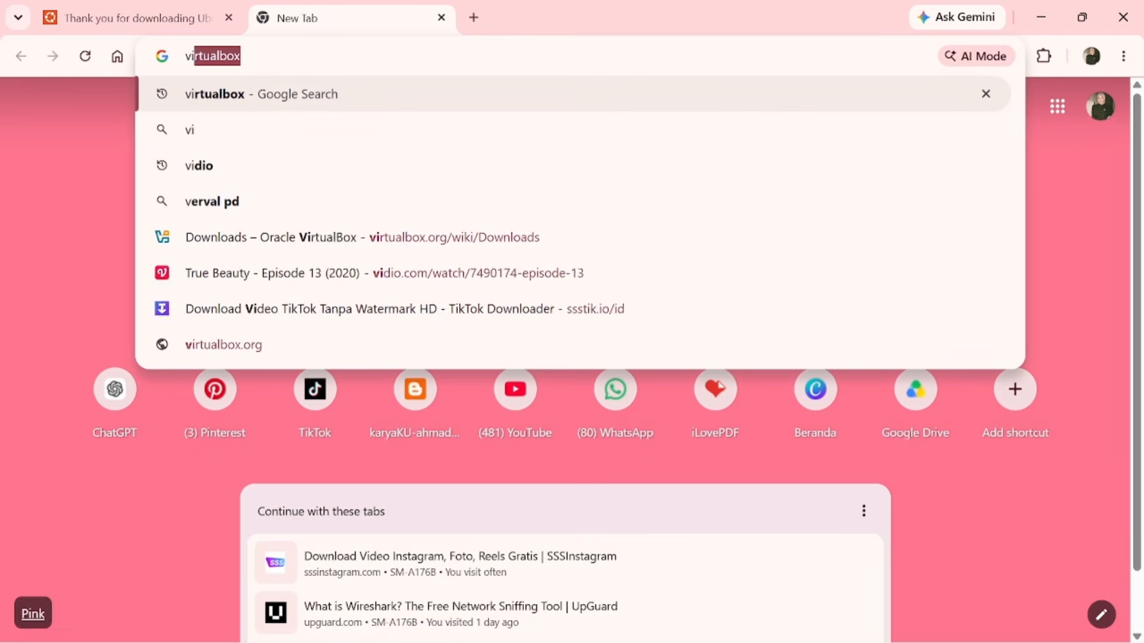
pyautogui.write('lbox')
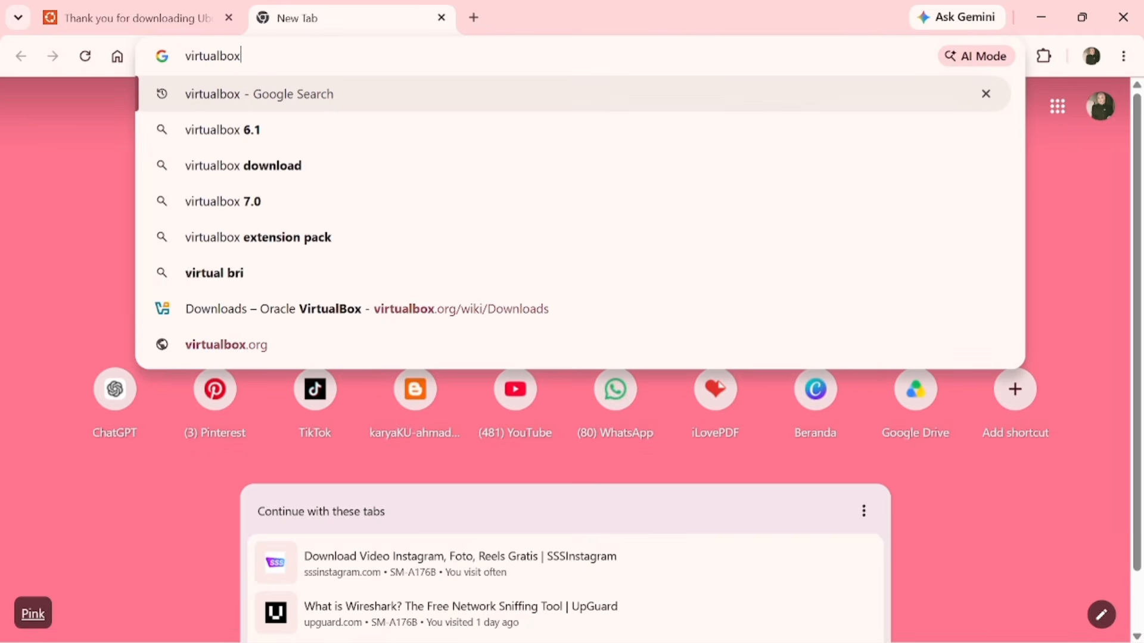
pyautogui.press('Return')
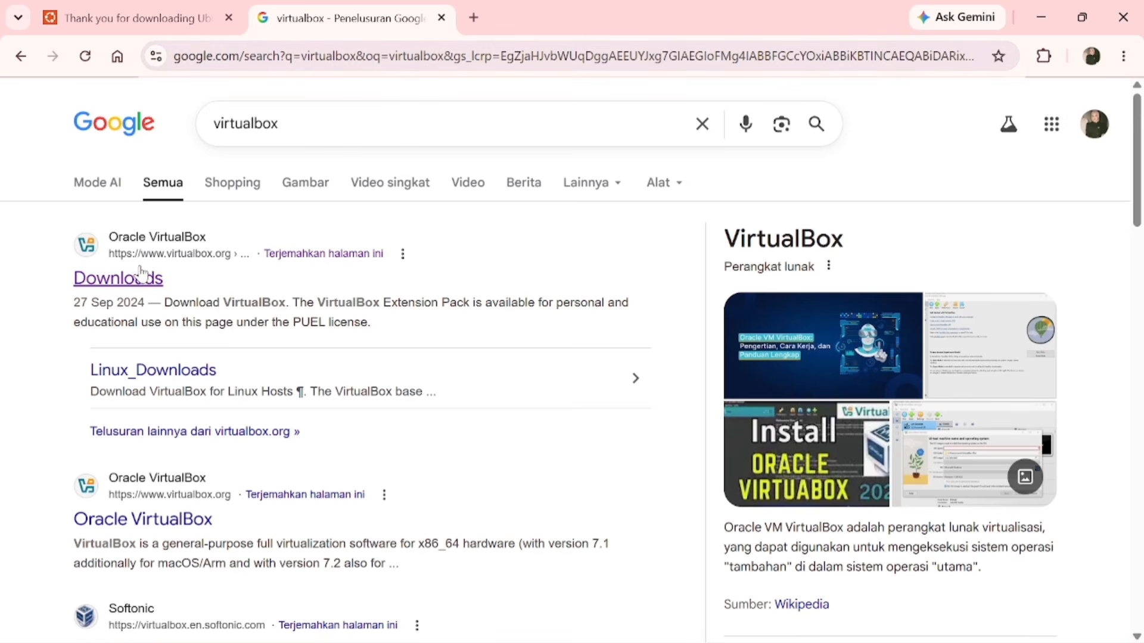
pyautogui.click(134, 287)
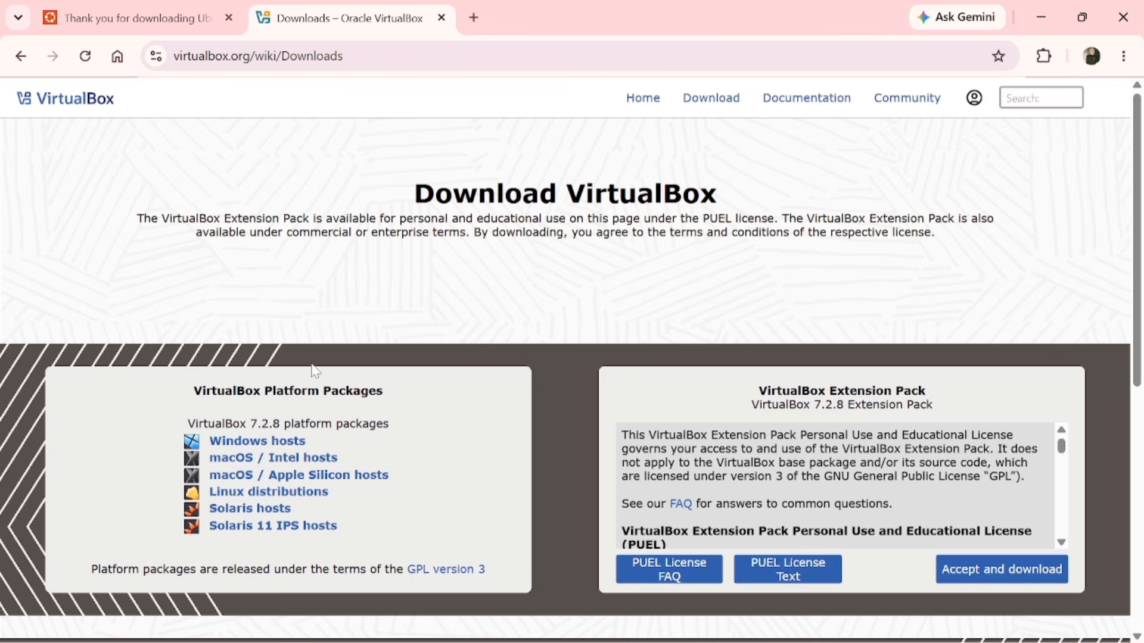
pyautogui.click(262, 446)
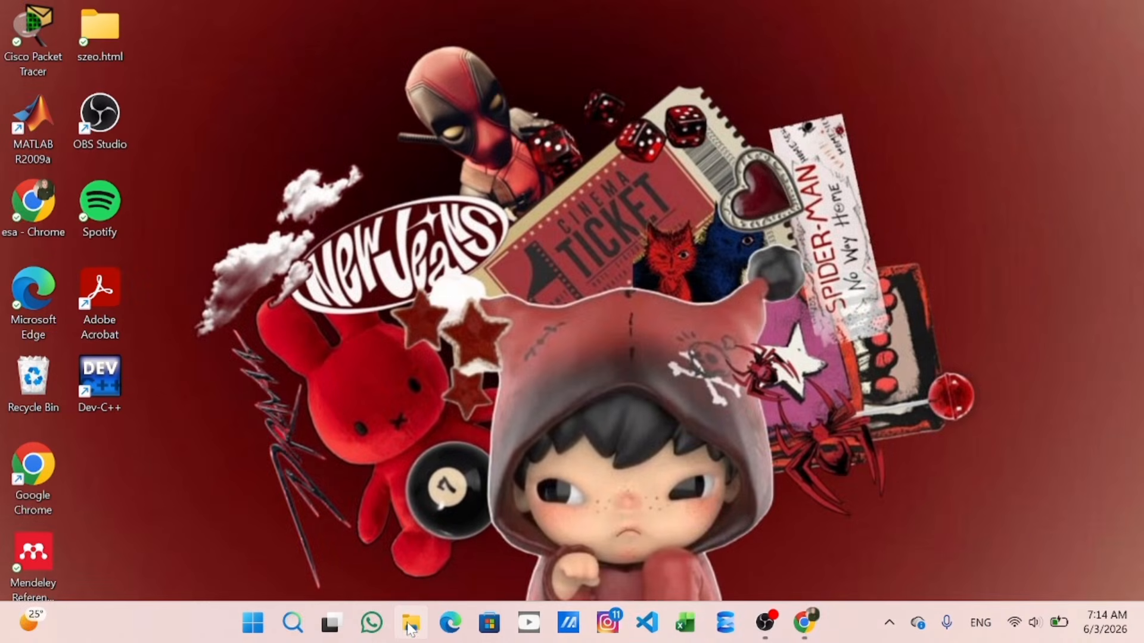
# Run the VirtualBox-7.2.8-173730-Win installer from the C:\Linux folder in File Explorer
pyautogui.click(410, 624)
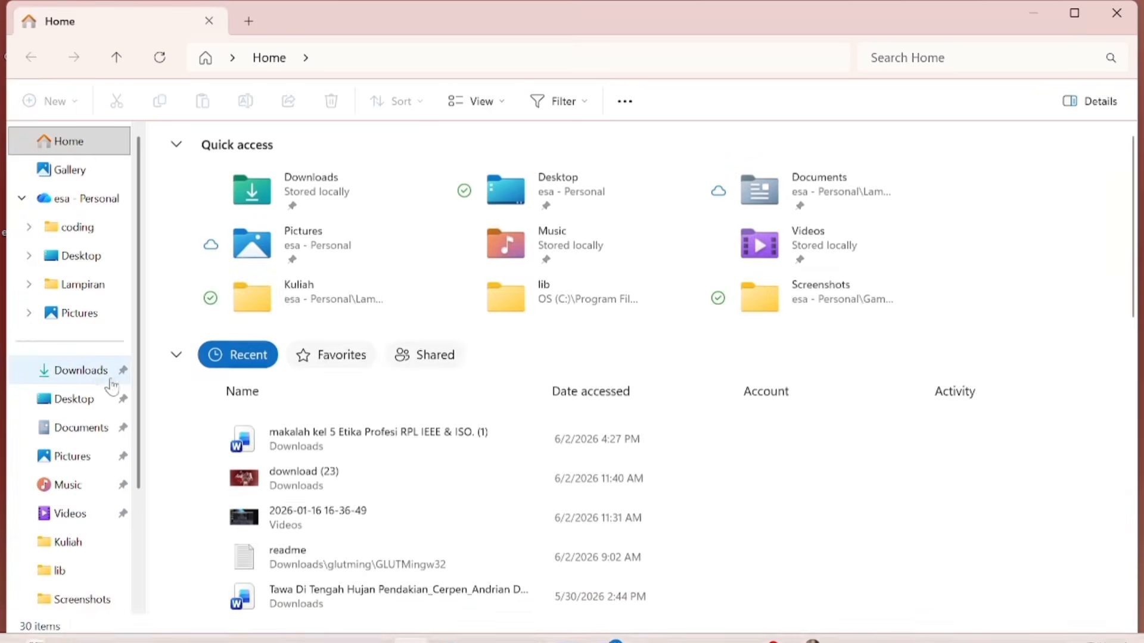
pyautogui.click(101, 377)
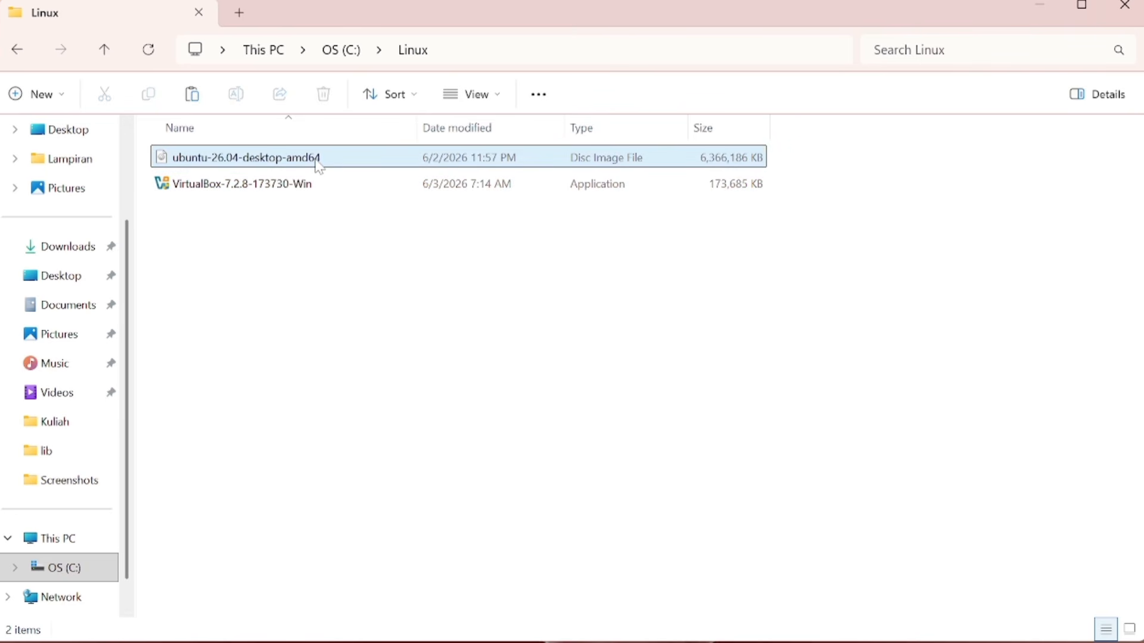
pyautogui.moveTo(319, 166)
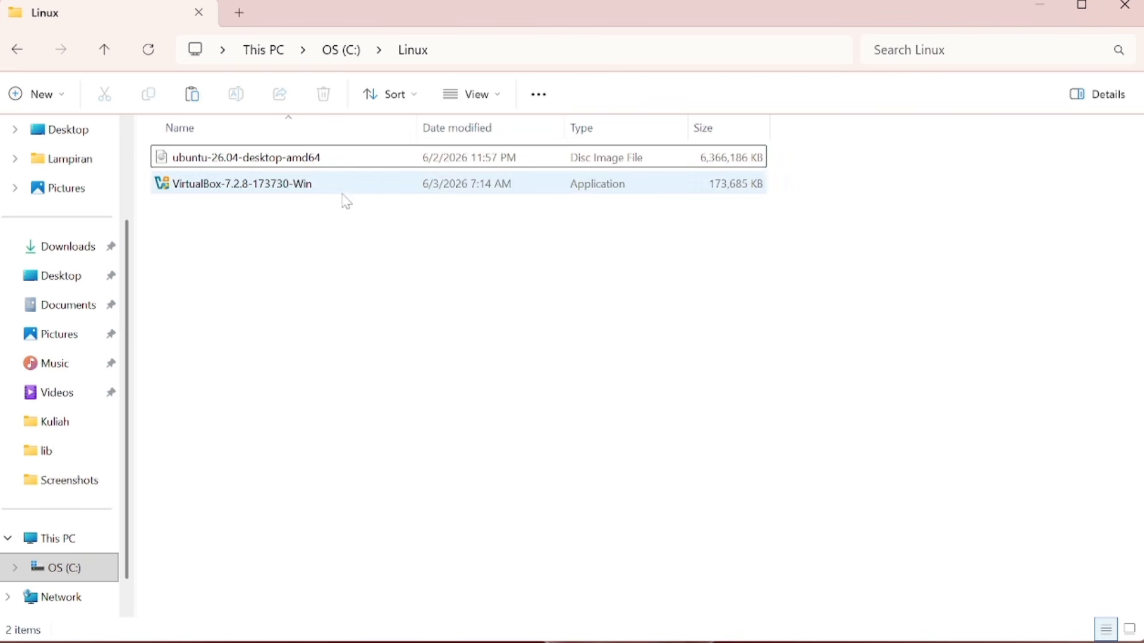
pyautogui.click(356, 191)
pyautogui.doubleClick(356, 185)
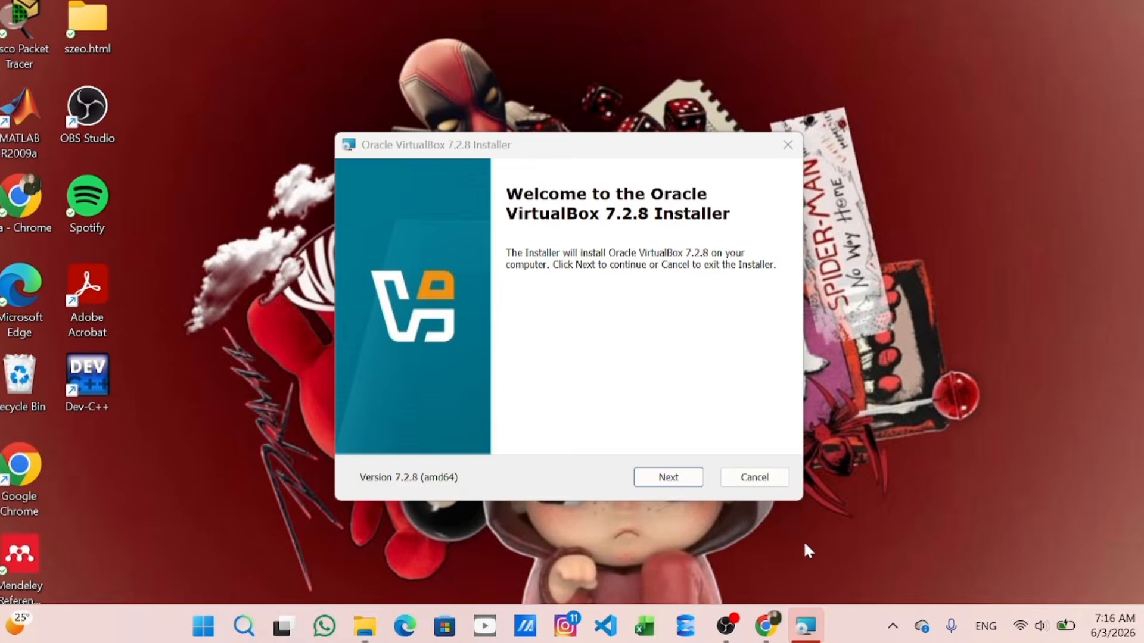
# Install VirtualBox 7.2.8 with default features and options, accepting the license and network warning
pyautogui.click(806, 550)
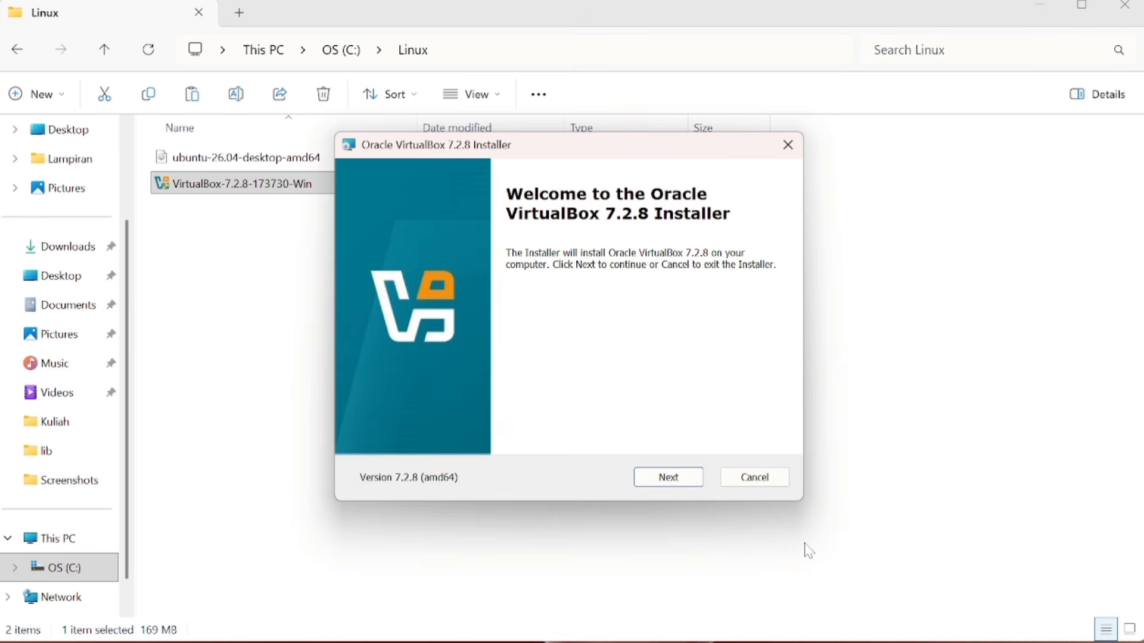
pyautogui.click(680, 485)
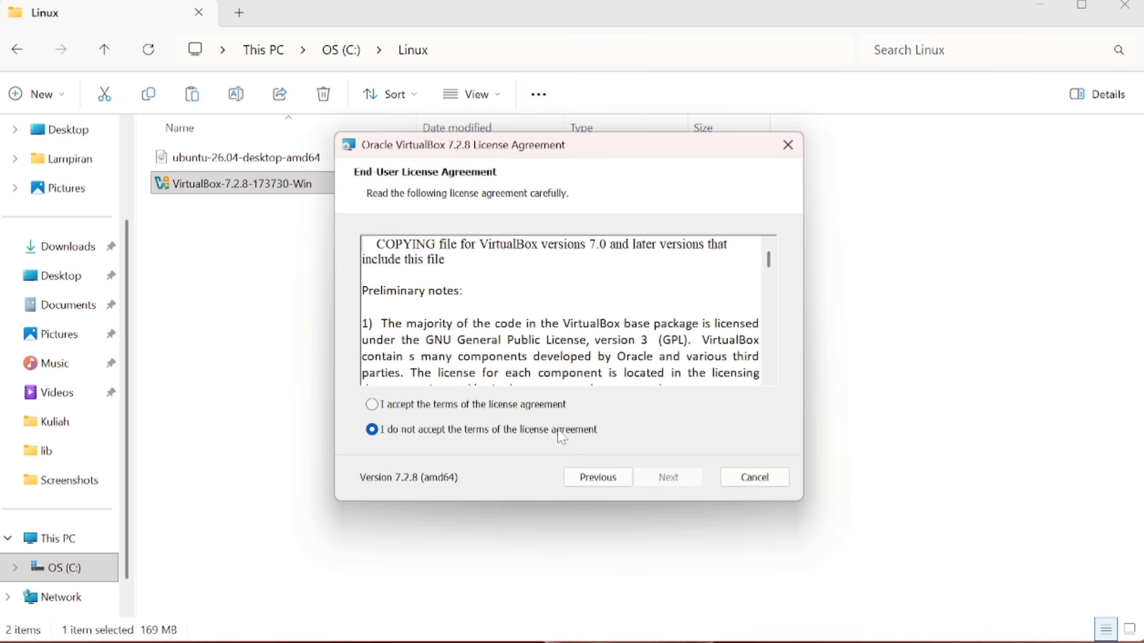
pyautogui.click(372, 405)
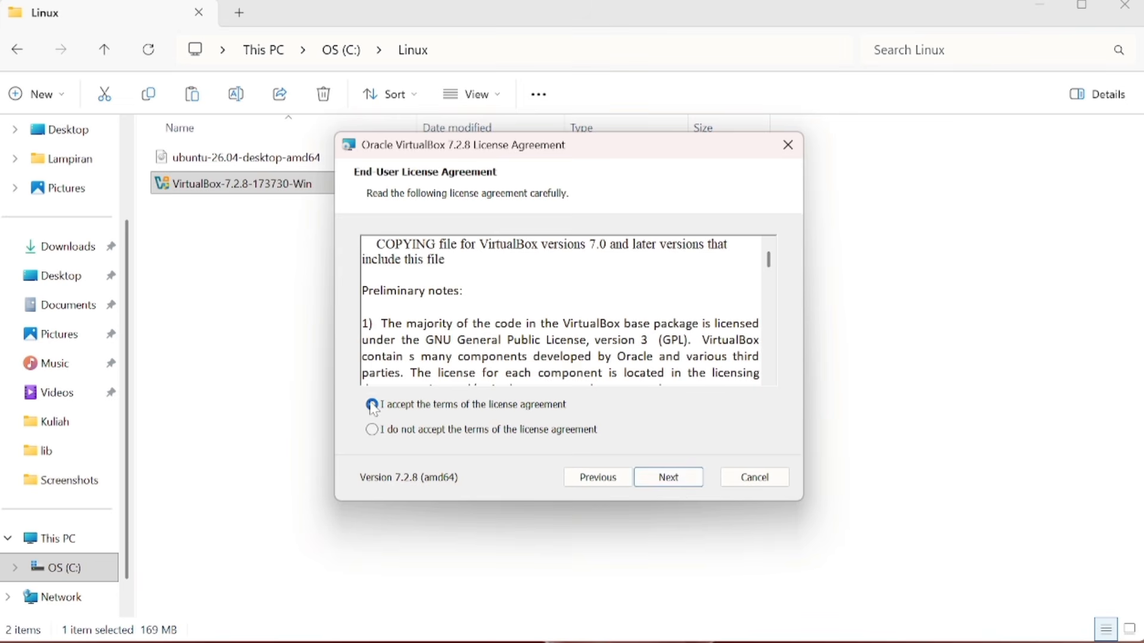
pyautogui.click(667, 479)
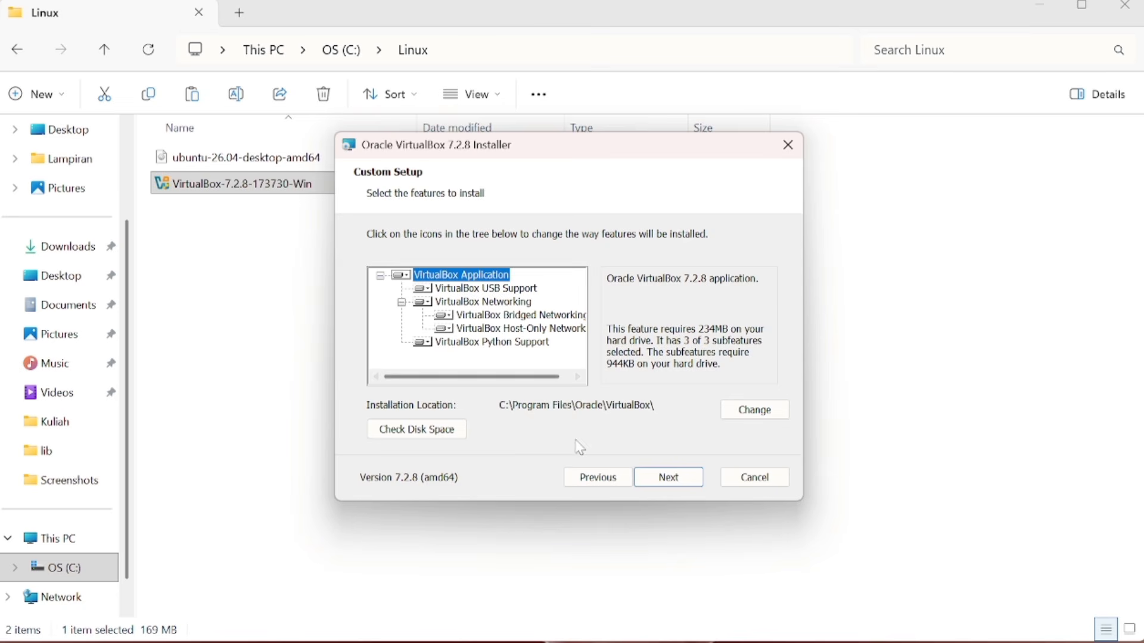
pyautogui.click(668, 484)
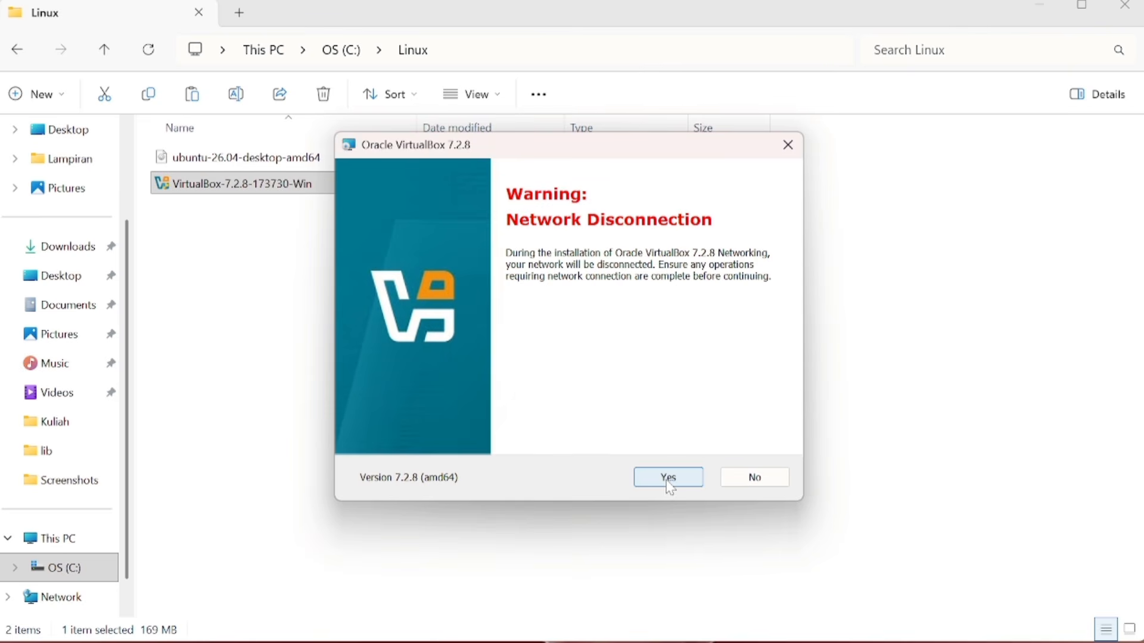
pyautogui.click(668, 478)
pyautogui.click(669, 478)
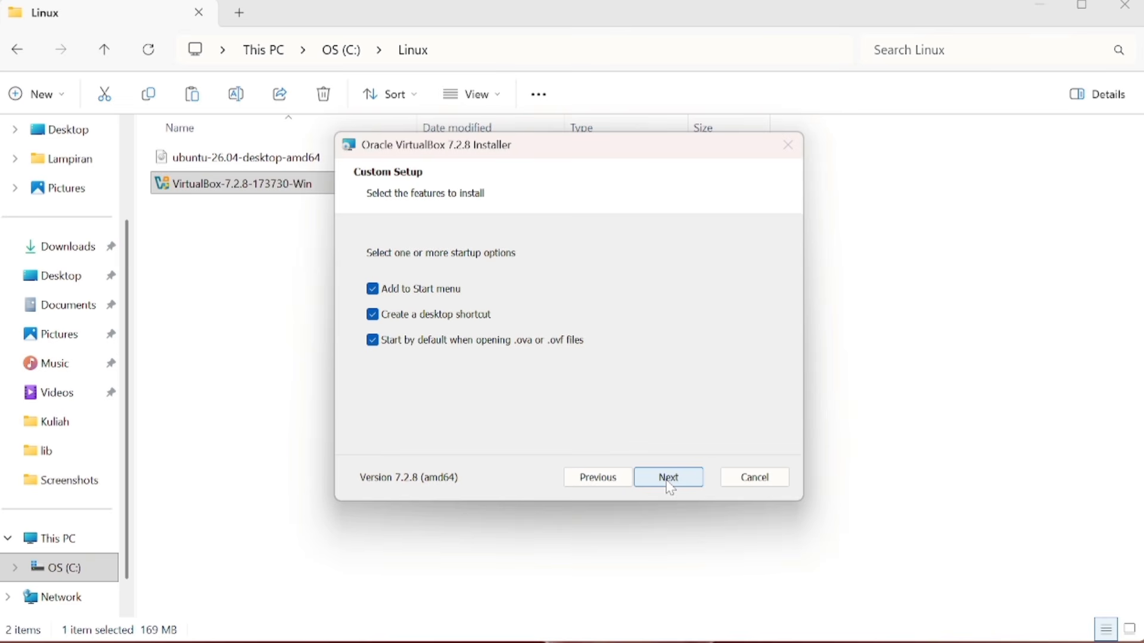
pyautogui.click(669, 479)
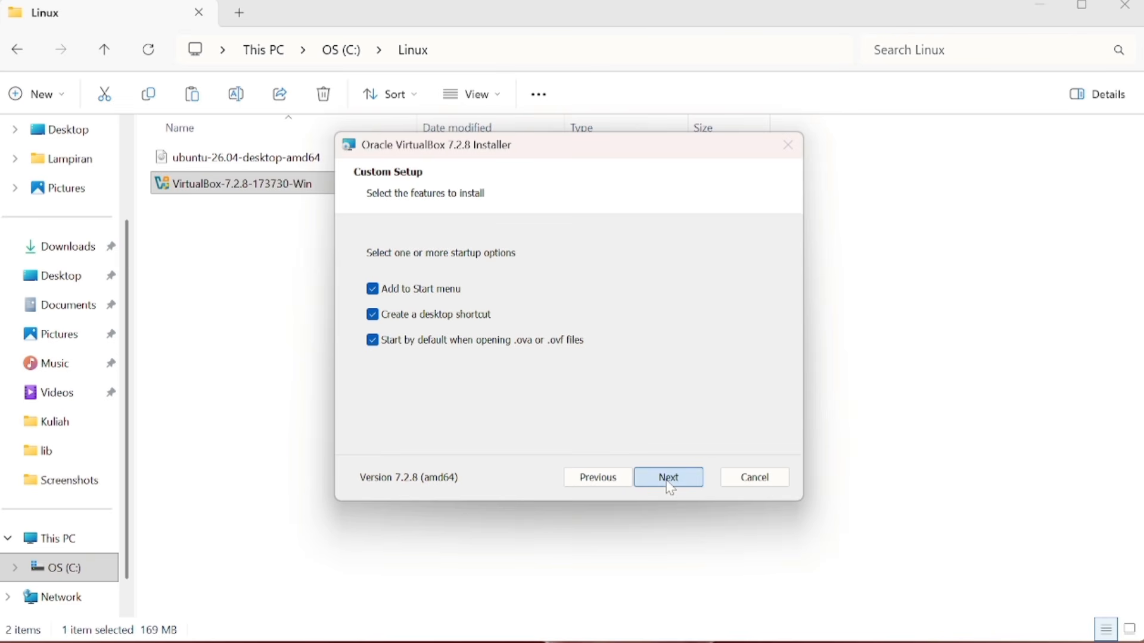
pyautogui.click(668, 478)
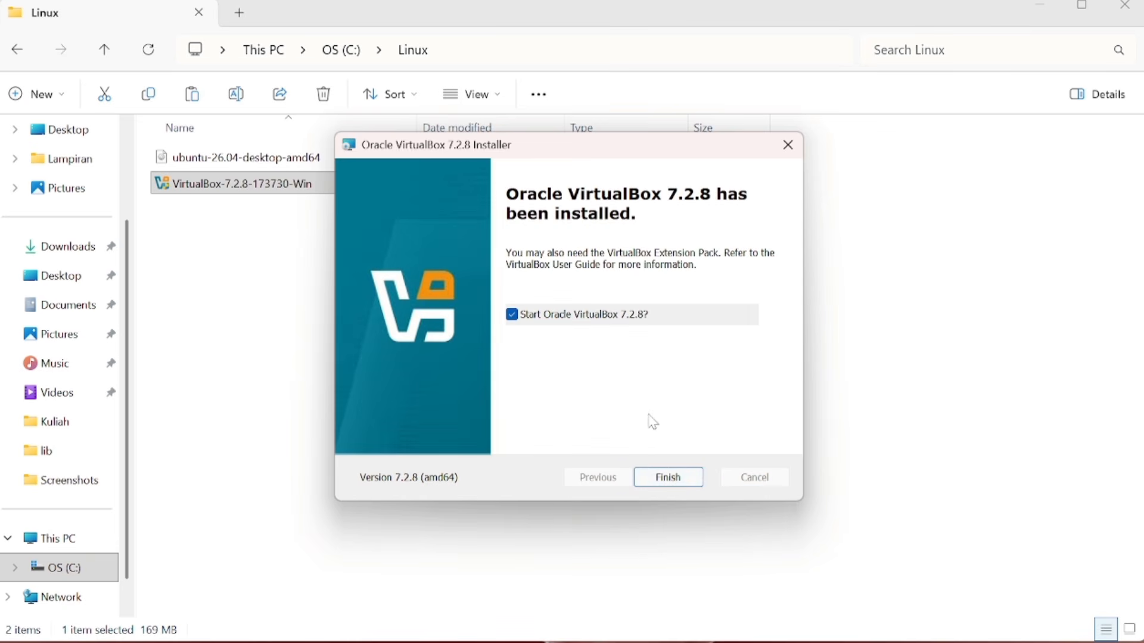
pyautogui.click(679, 482)
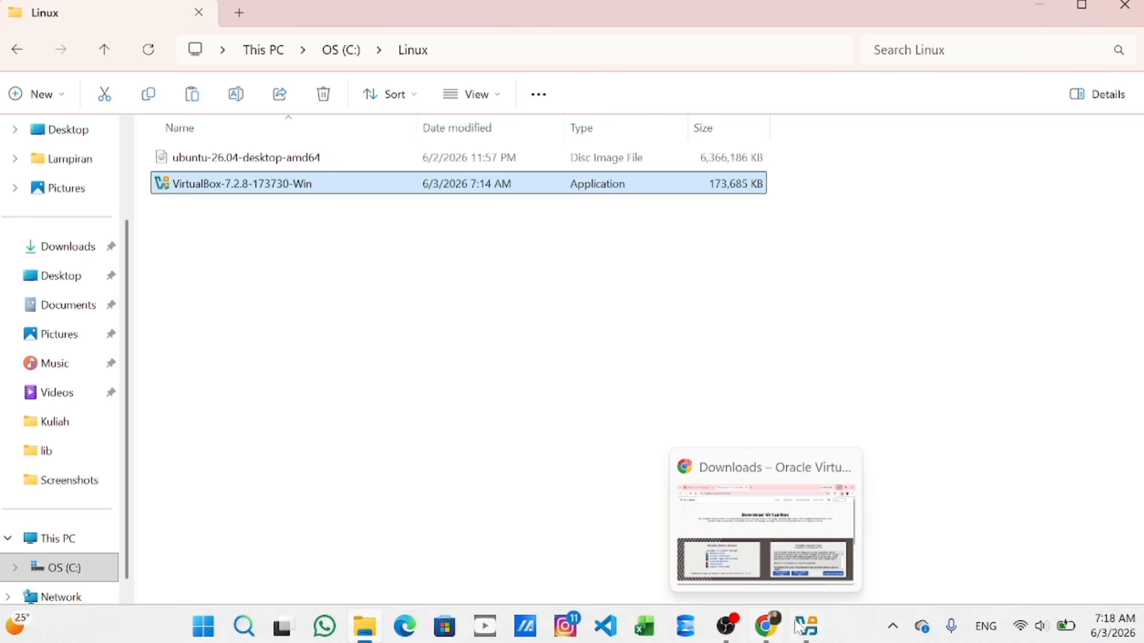
# Bring the VirtualBox Manager window forward from its taskbar preview
pyautogui.moveTo(804, 635)
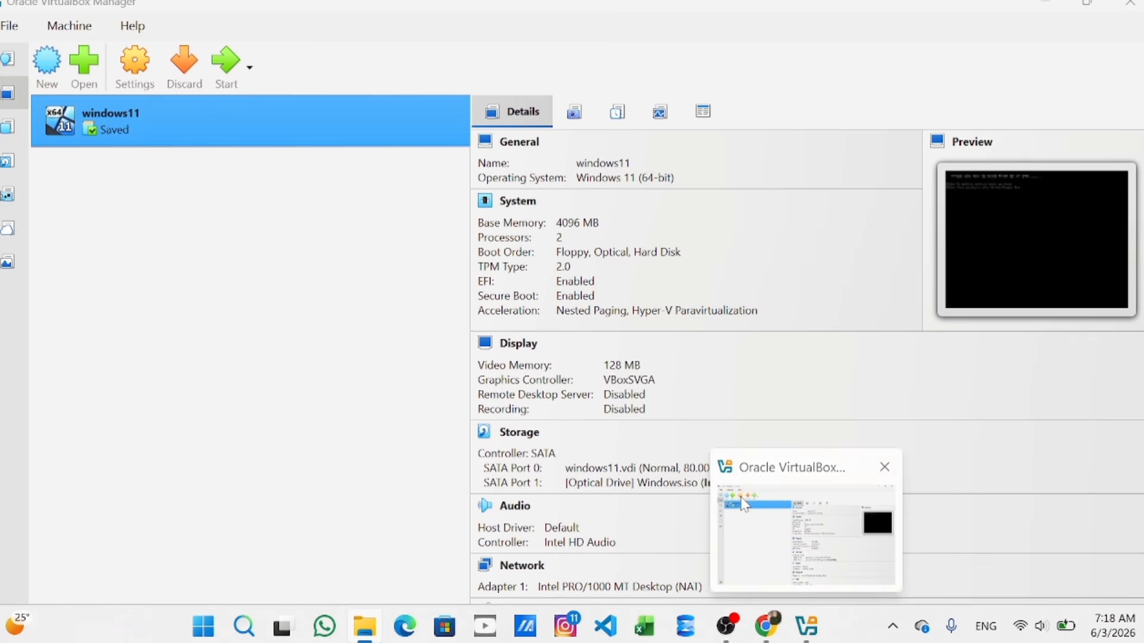
pyautogui.click(744, 504)
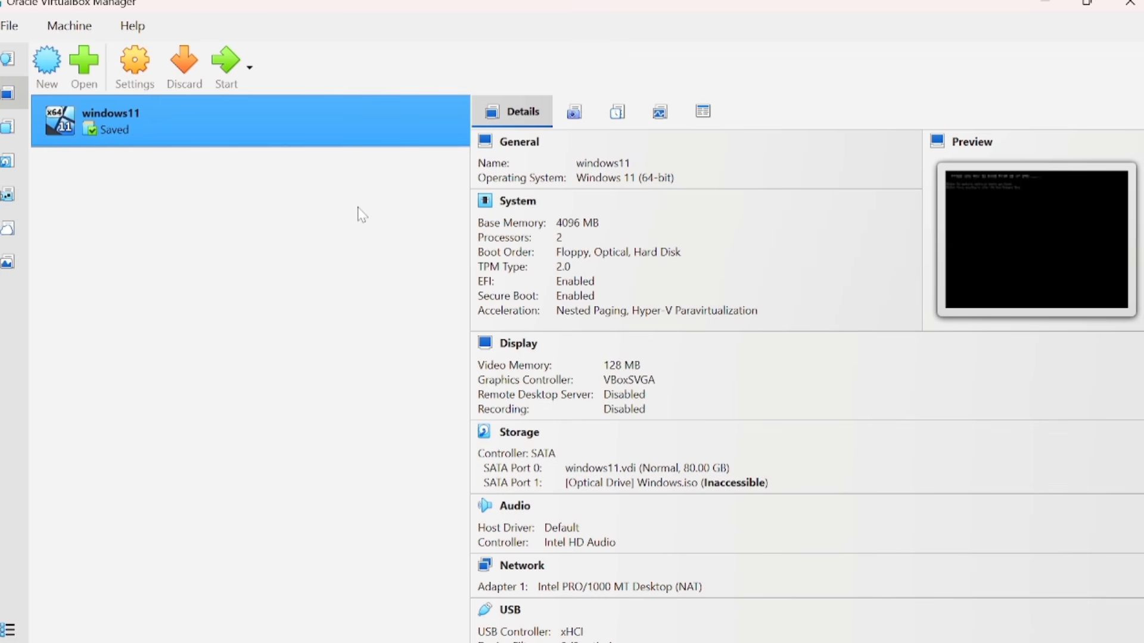
# Start a new virtual machine named 'Linux ubuntu' and browse to C:\Linux for its ISO
pyautogui.click(45, 76)
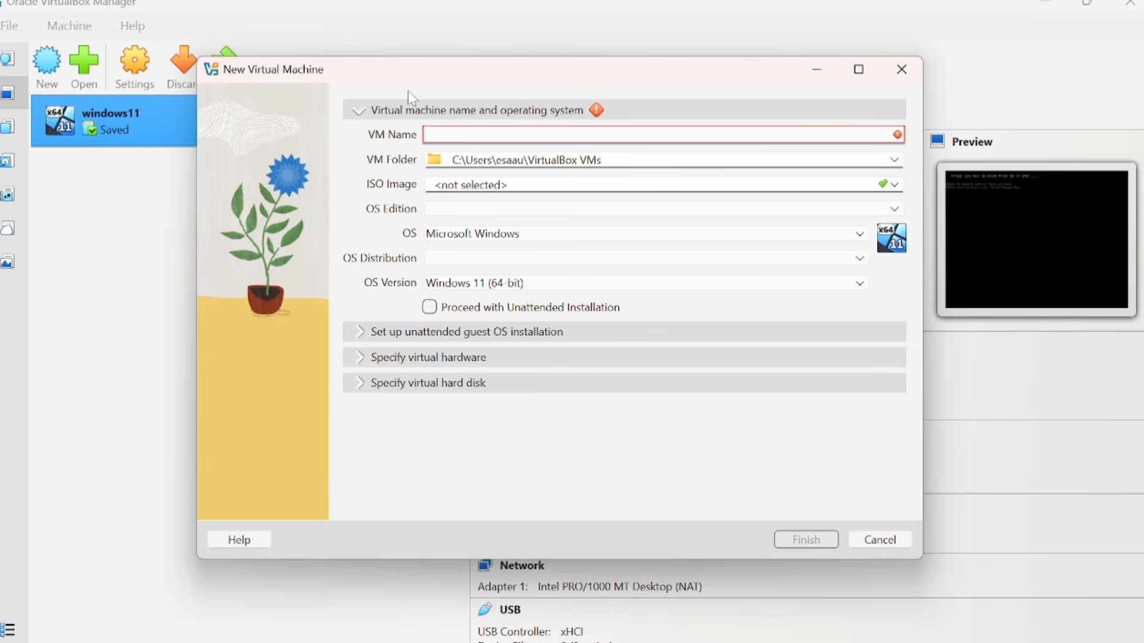
pyautogui.write('Li')
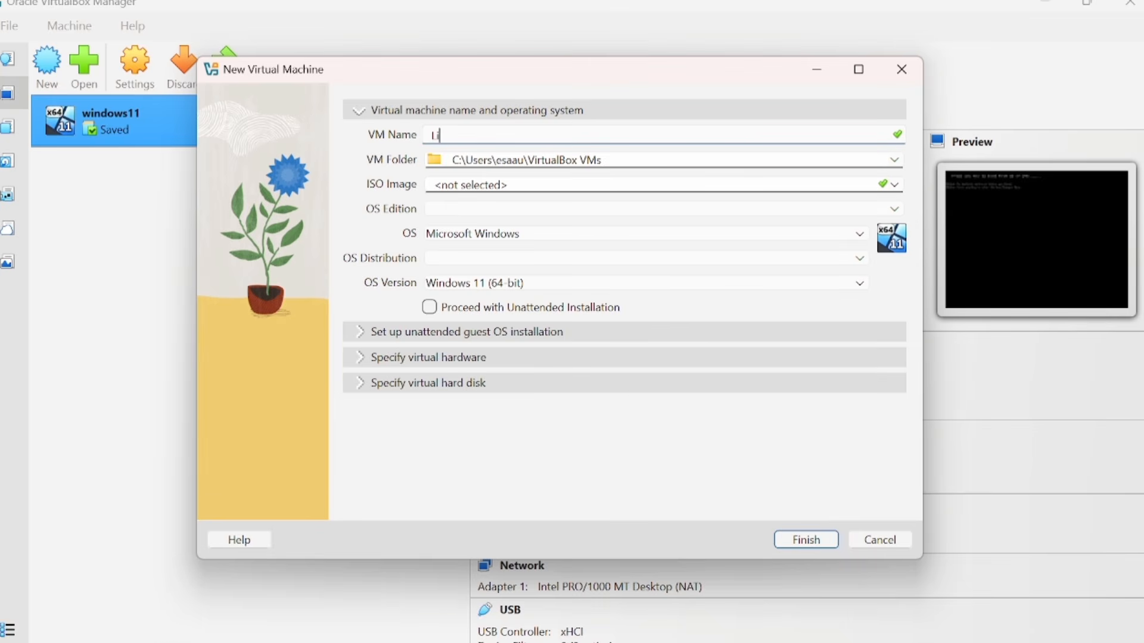
pyautogui.write('nux ubuntu')
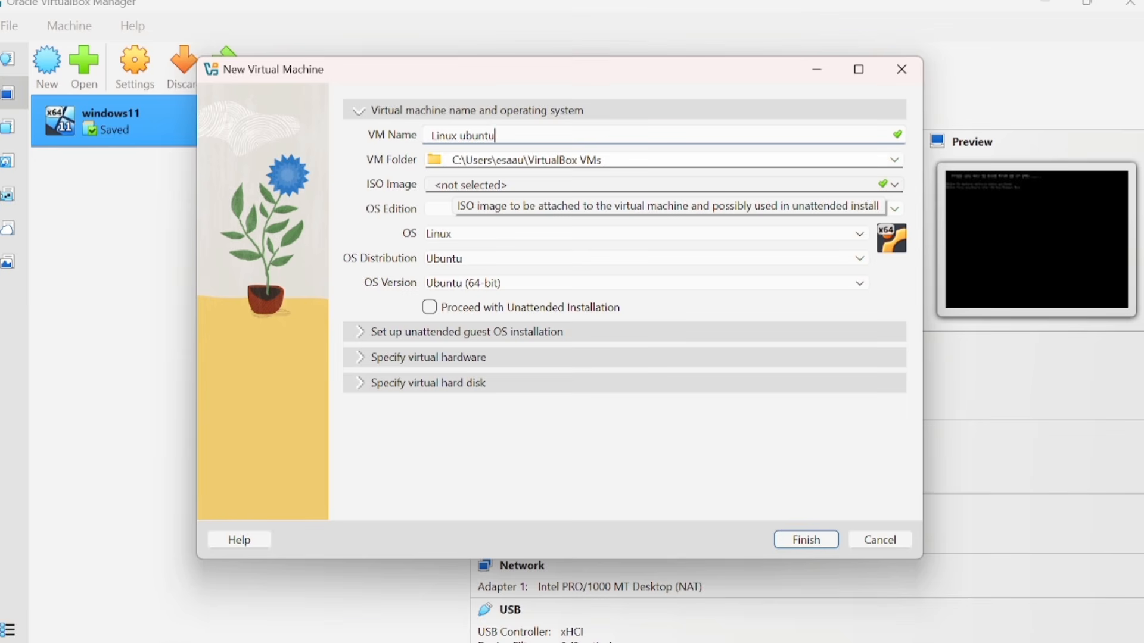
pyautogui.click(897, 187)
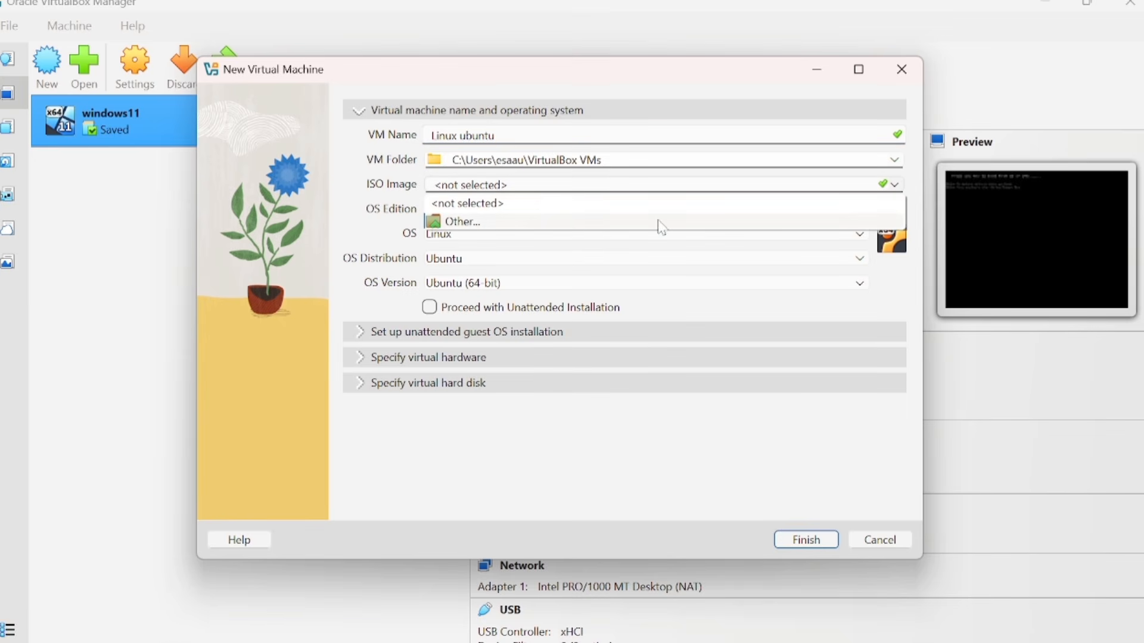
pyautogui.click(544, 221)
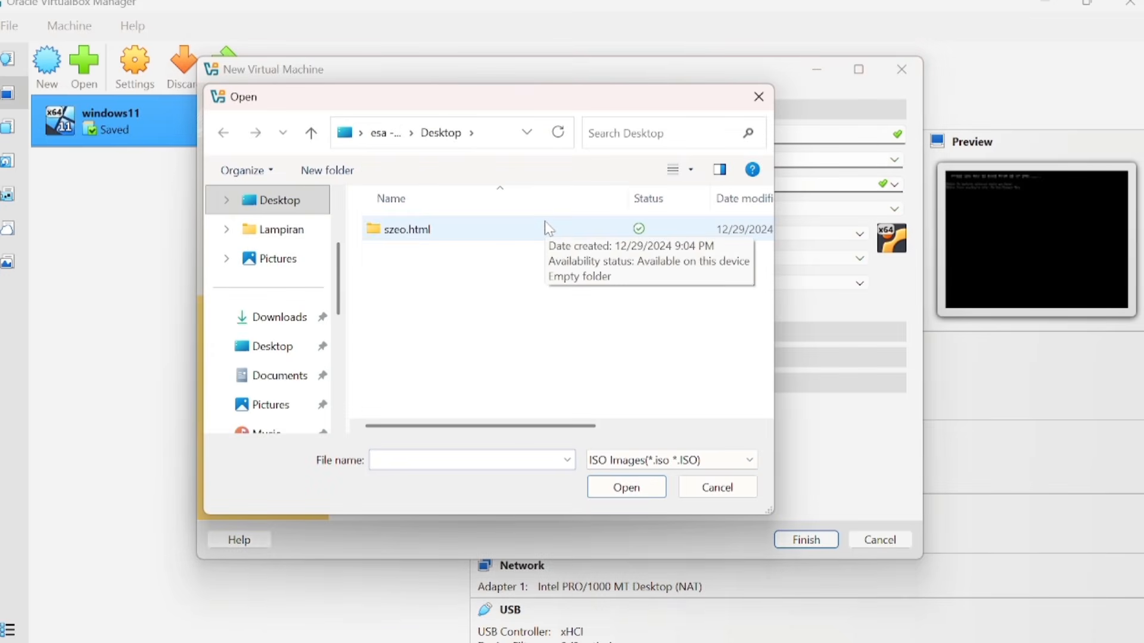
pyautogui.scroll(-5, 271, 373)
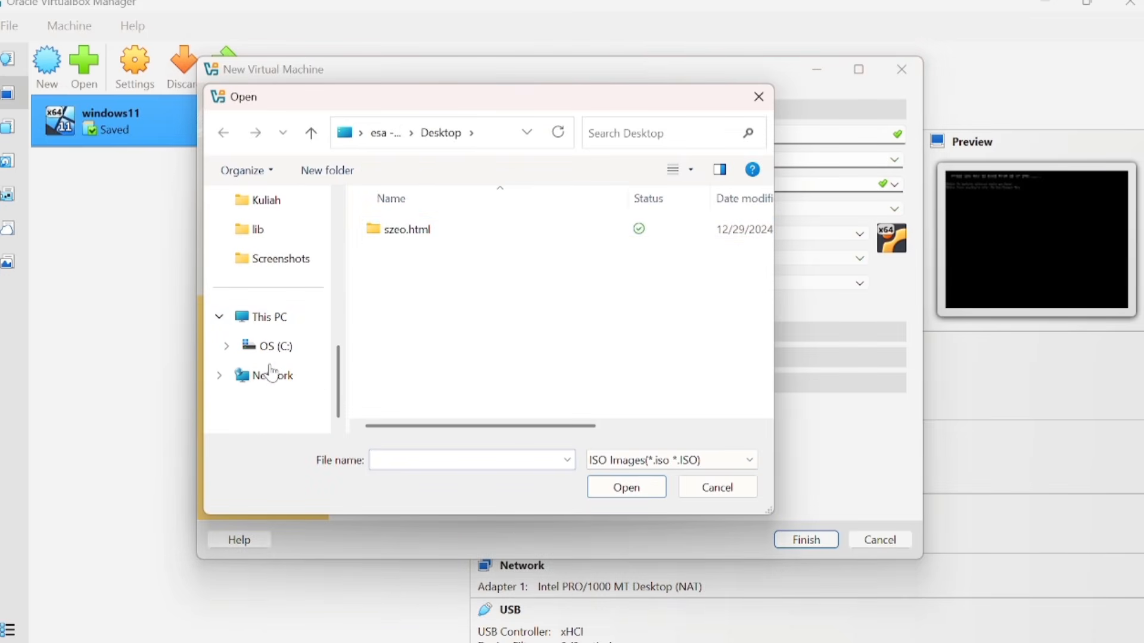
pyautogui.click(276, 316)
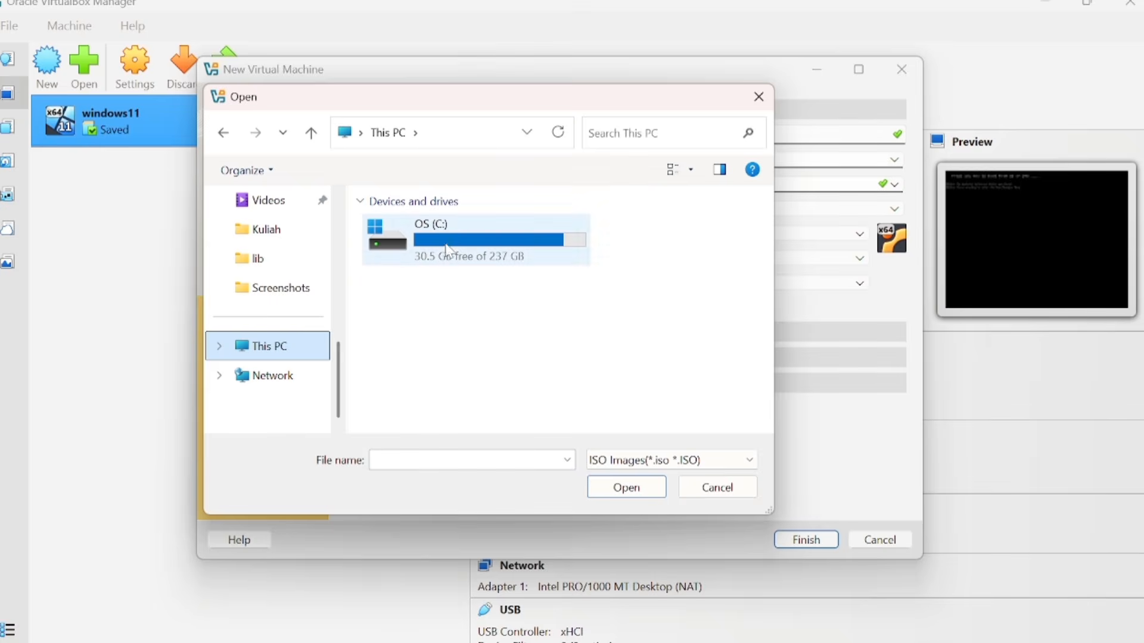
pyautogui.doubleClick(470, 238)
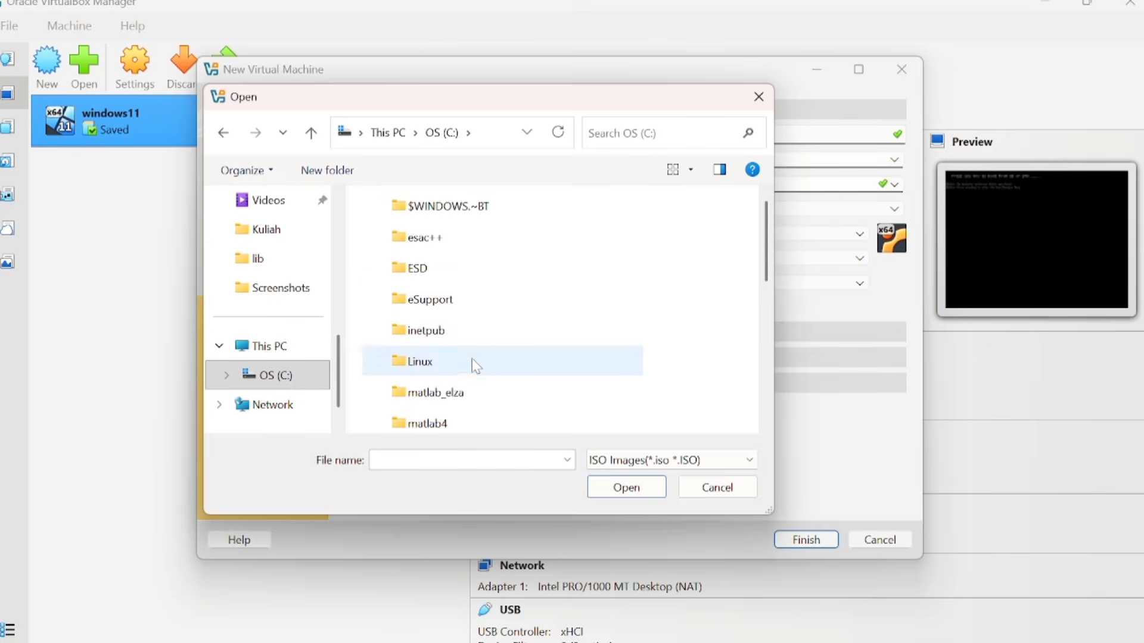
pyautogui.doubleClick(472, 362)
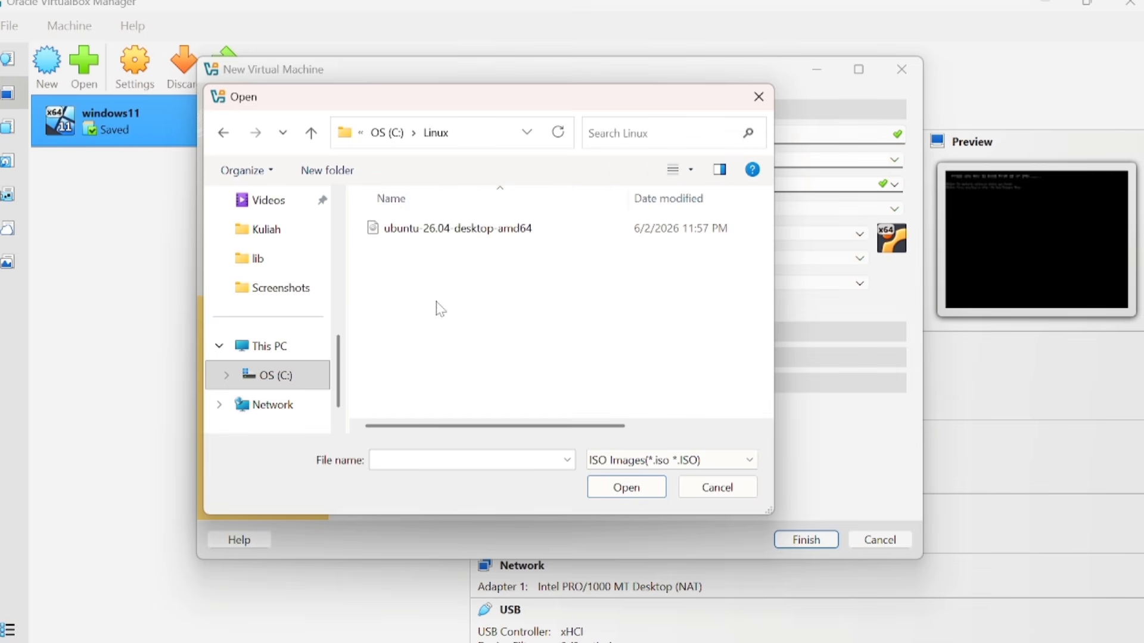
# Attach the ubuntu-26.04-desktop-amd64 ISO, disable unattended installation, and show the hardware settings
pyautogui.click(467, 234)
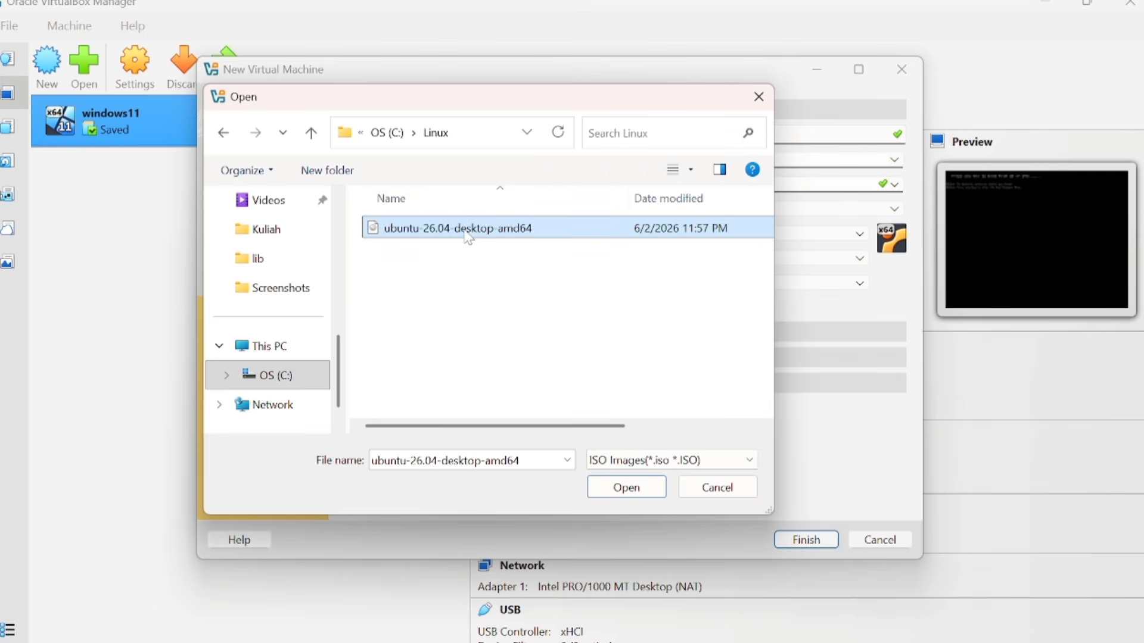
pyautogui.click(628, 488)
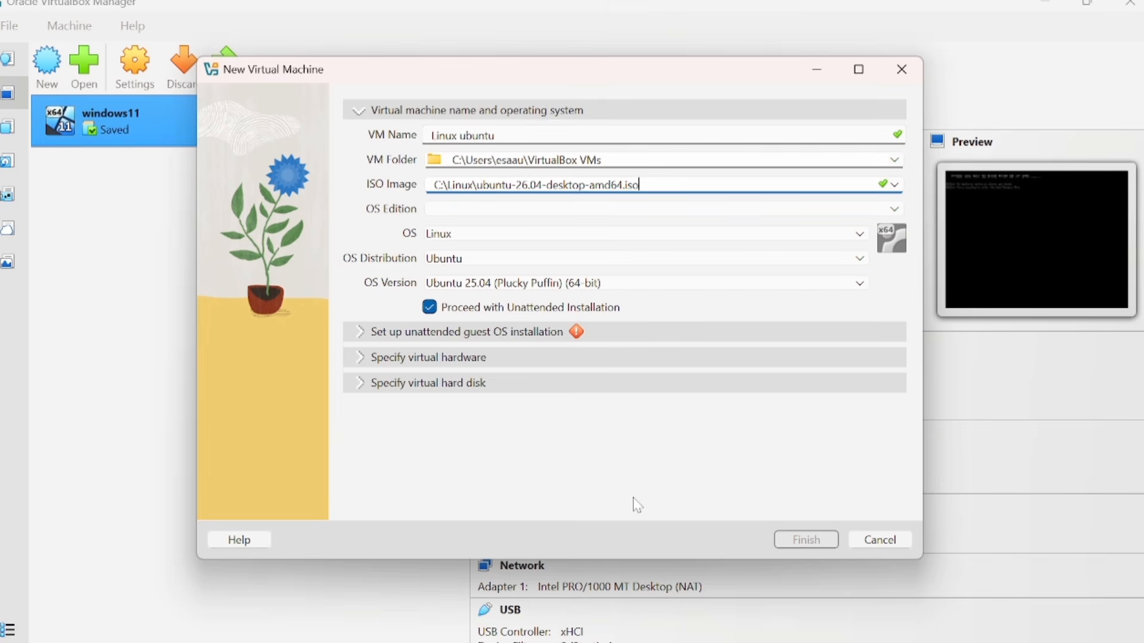
pyautogui.click(429, 308)
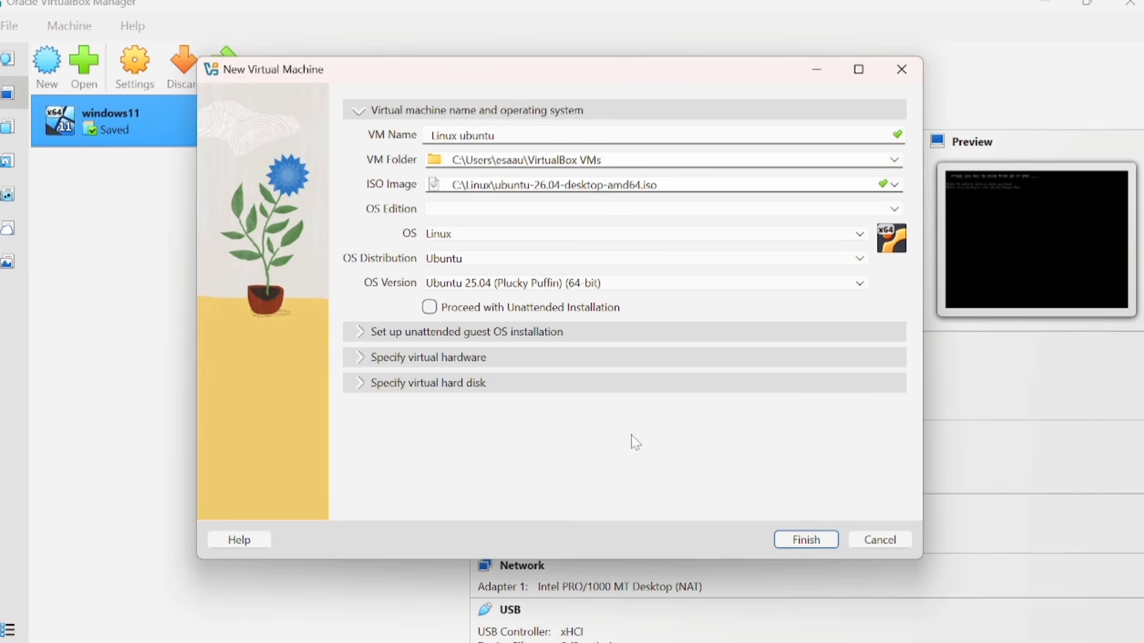
pyautogui.click(395, 359)
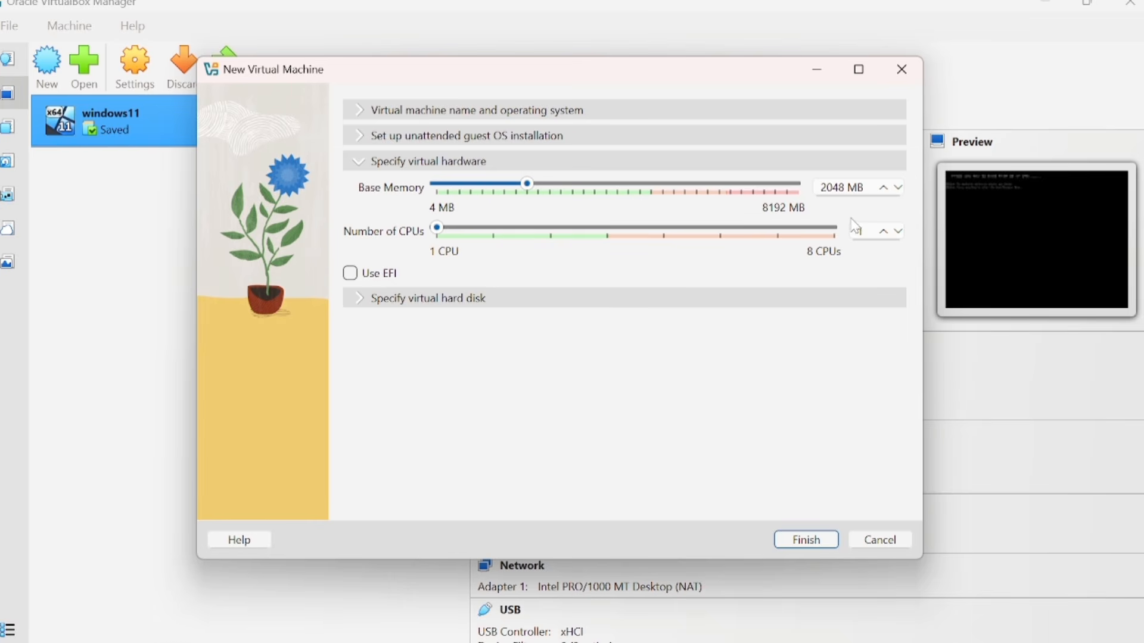
# Give the machine 2 CPUs, keep the 25 GB new virtual disk, and create it
pyautogui.click(488, 230)
pyautogui.click(403, 300)
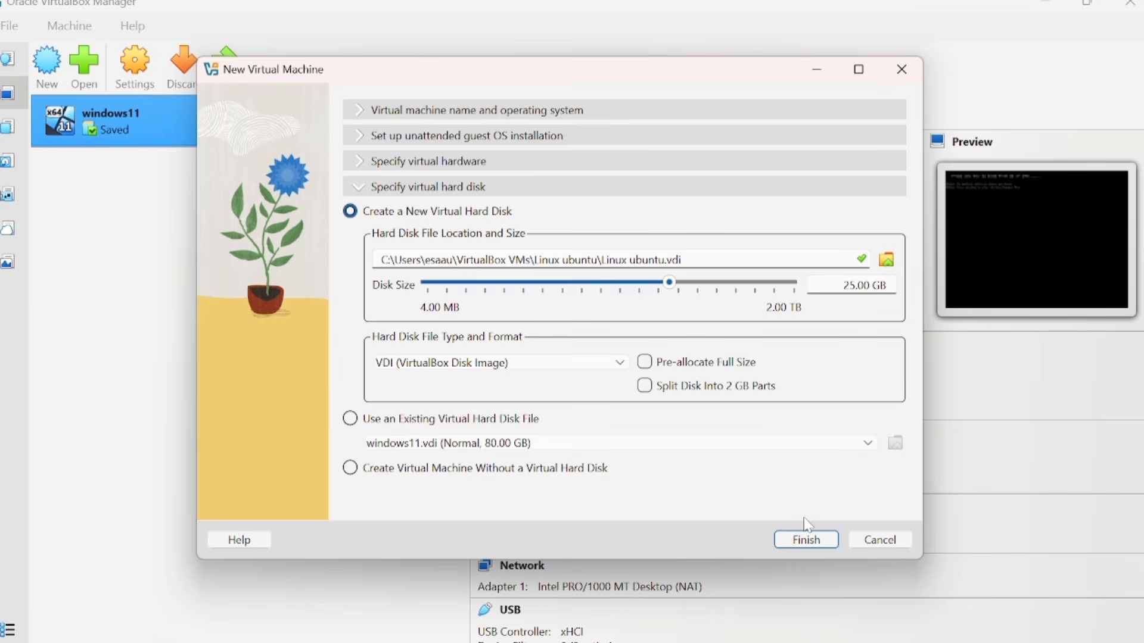
pyautogui.click(801, 539)
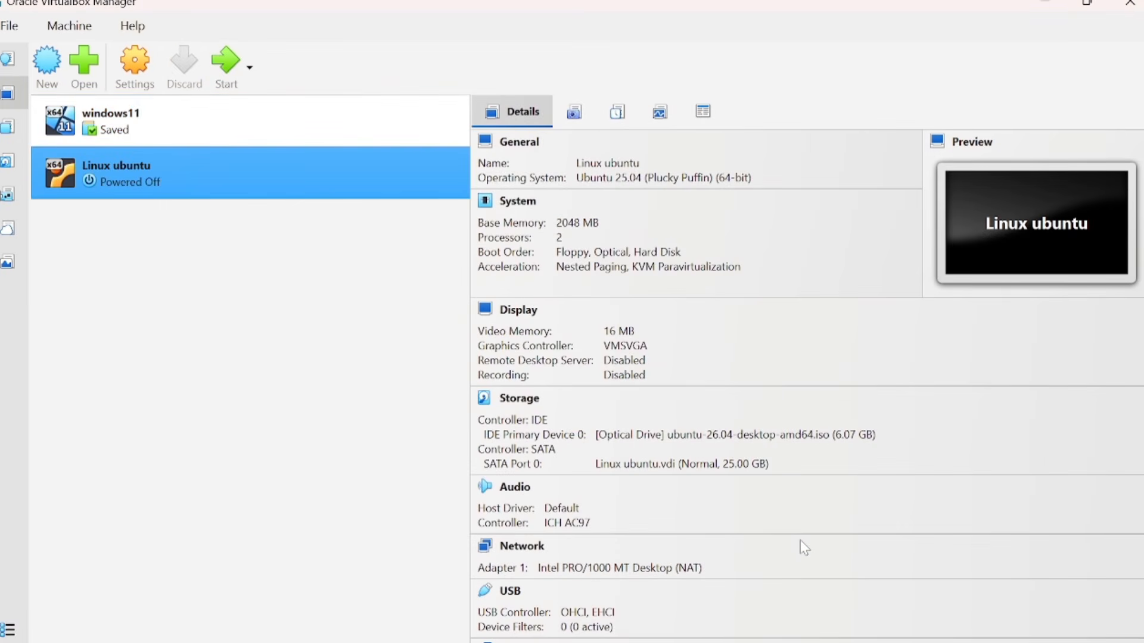
# Set the Linux ubuntu machine's video memory to the 128 MB maximum in Display settings
pyautogui.click(139, 77)
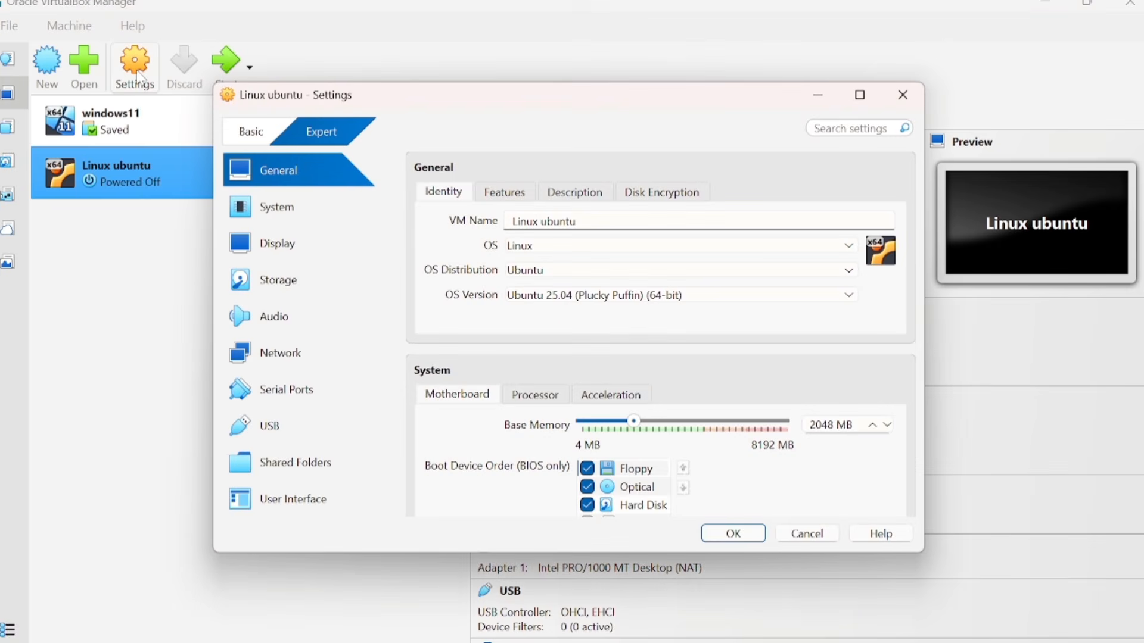
pyautogui.click(269, 246)
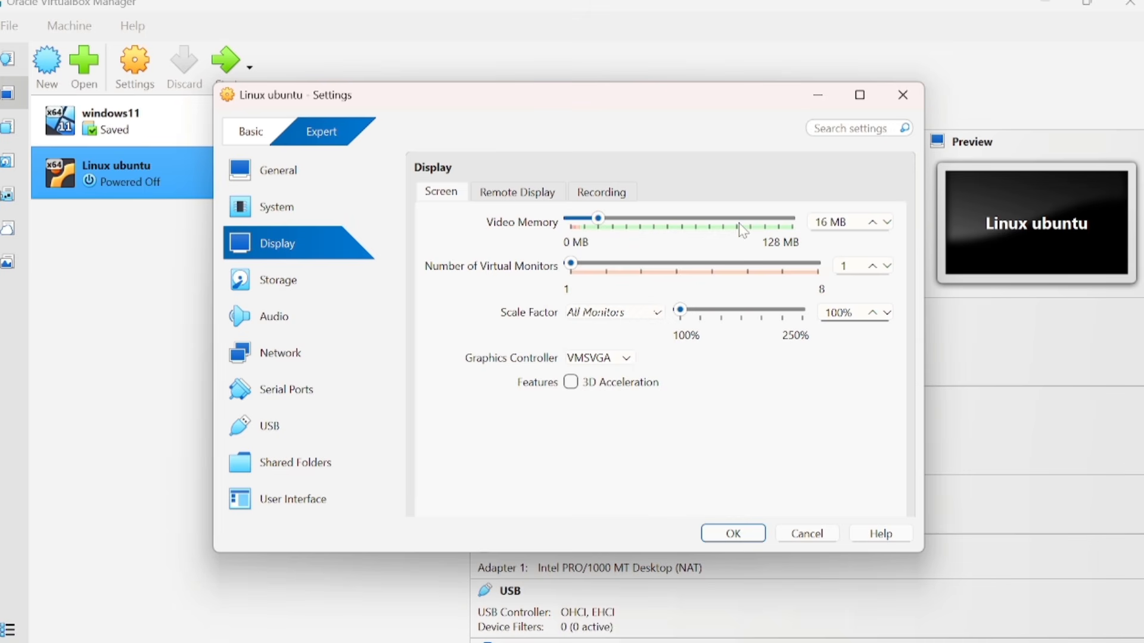
pyautogui.click(794, 227)
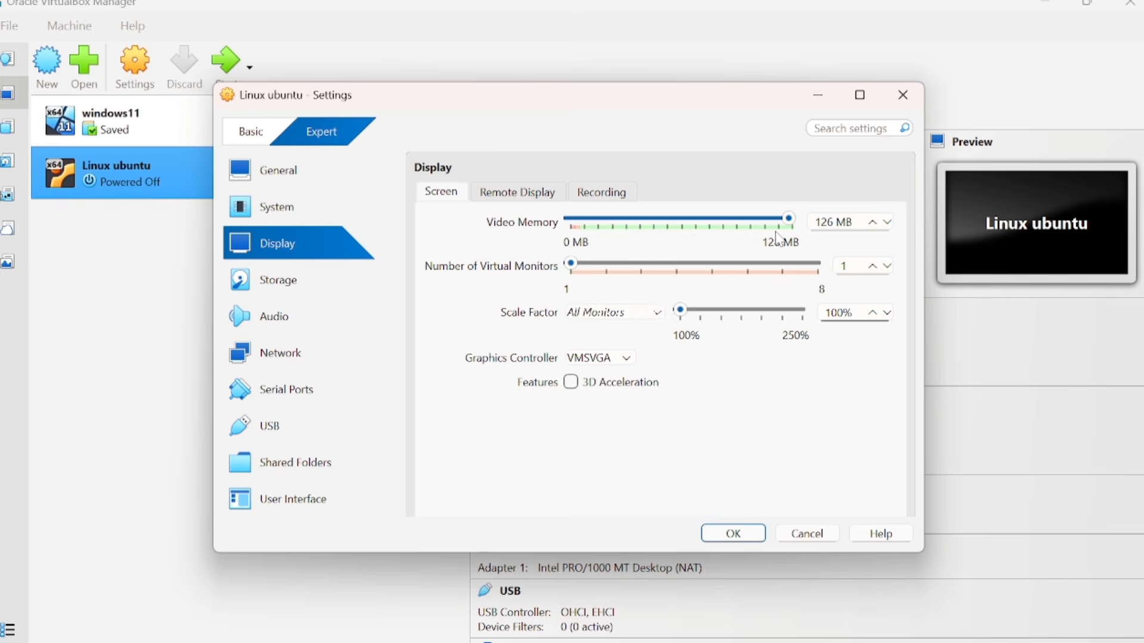
pyautogui.click(742, 532)
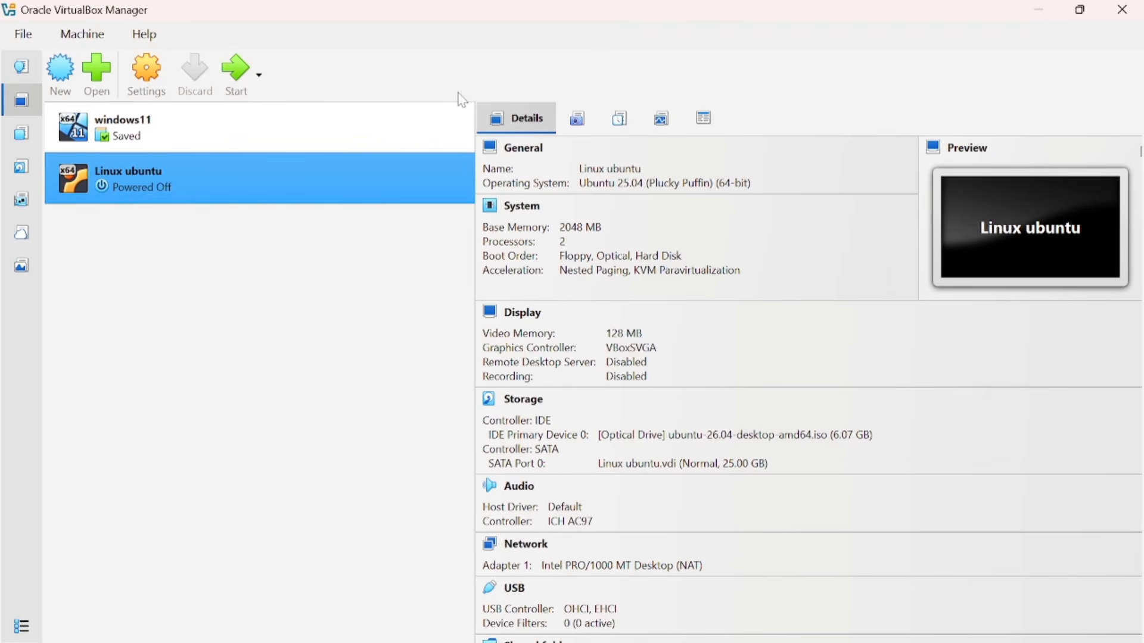
# Start the Linux ubuntu VM and boot the Try or Install Ubuntu entry
pyautogui.doubleClick(323, 180)
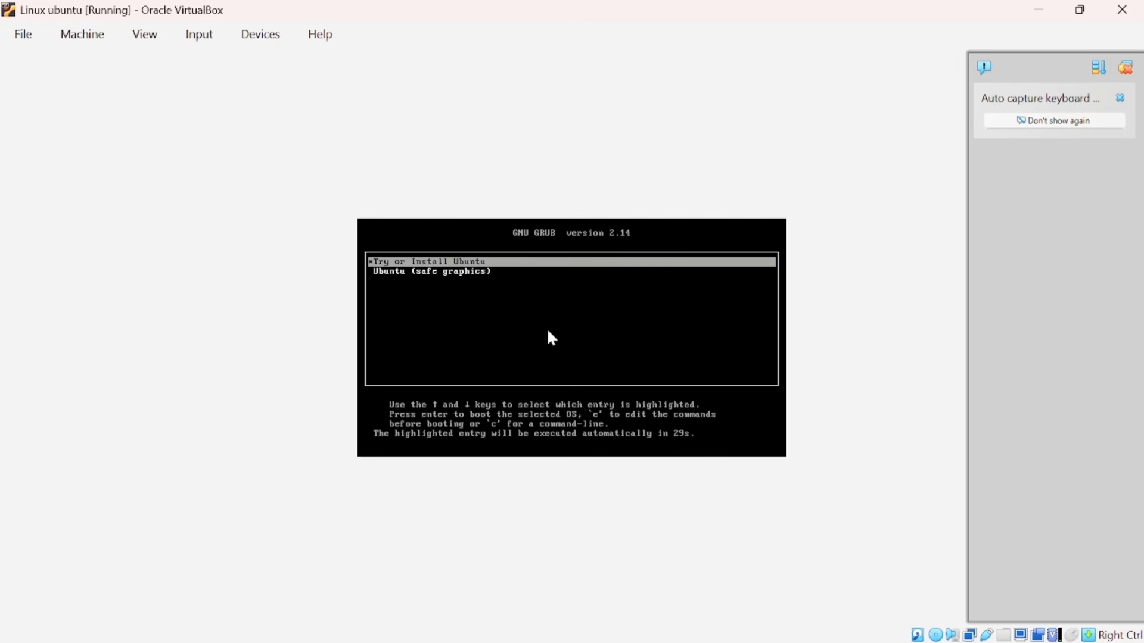
pyautogui.click(444, 264)
pyautogui.press('Return')
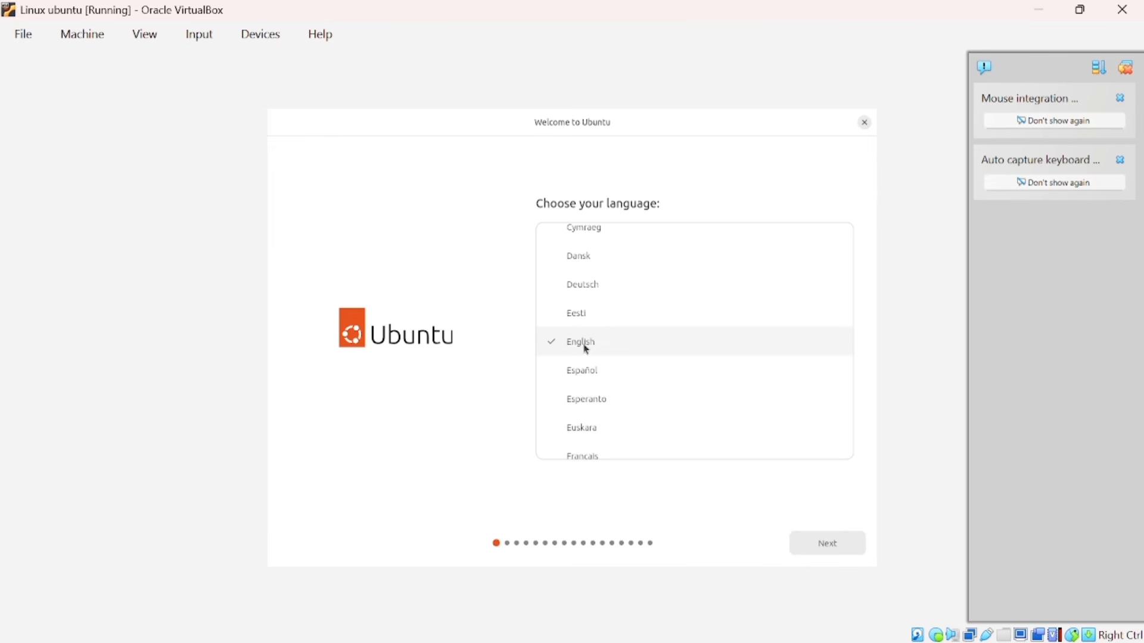
# Keep English, US keyboard and wired connection, and choose an interactive install with default apps
pyautogui.click(820, 543)
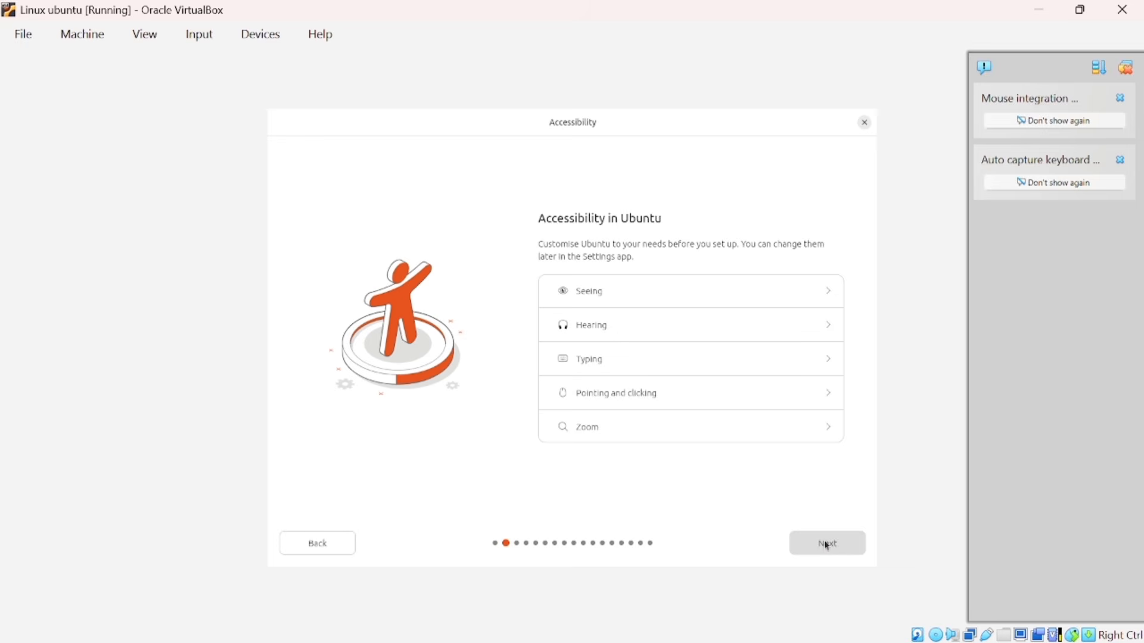
pyautogui.click(825, 543)
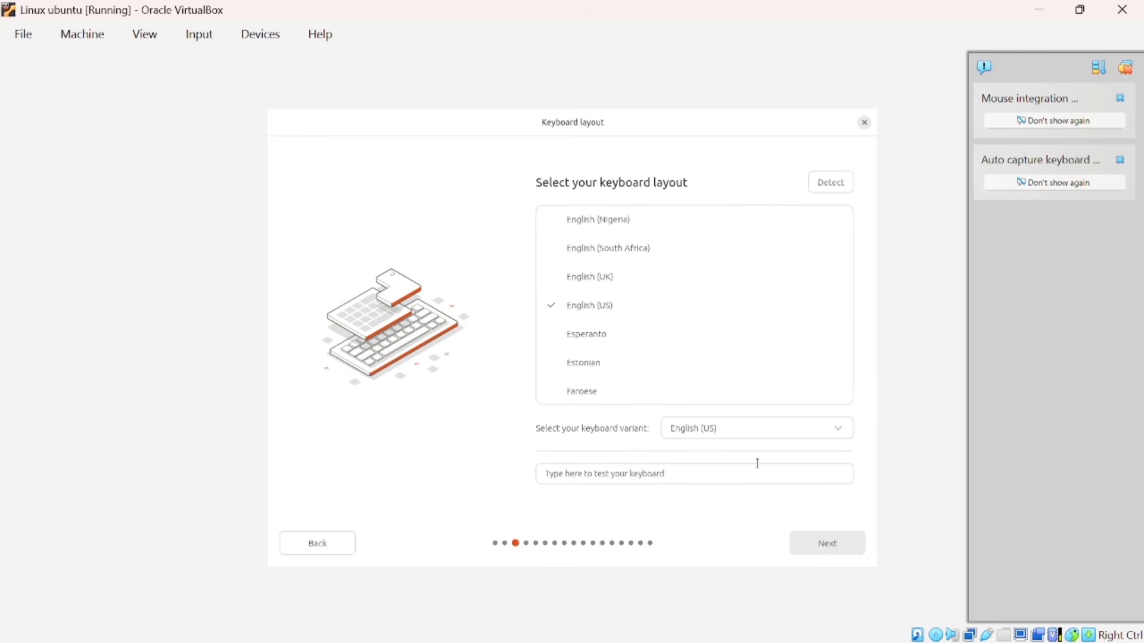
pyautogui.click(814, 549)
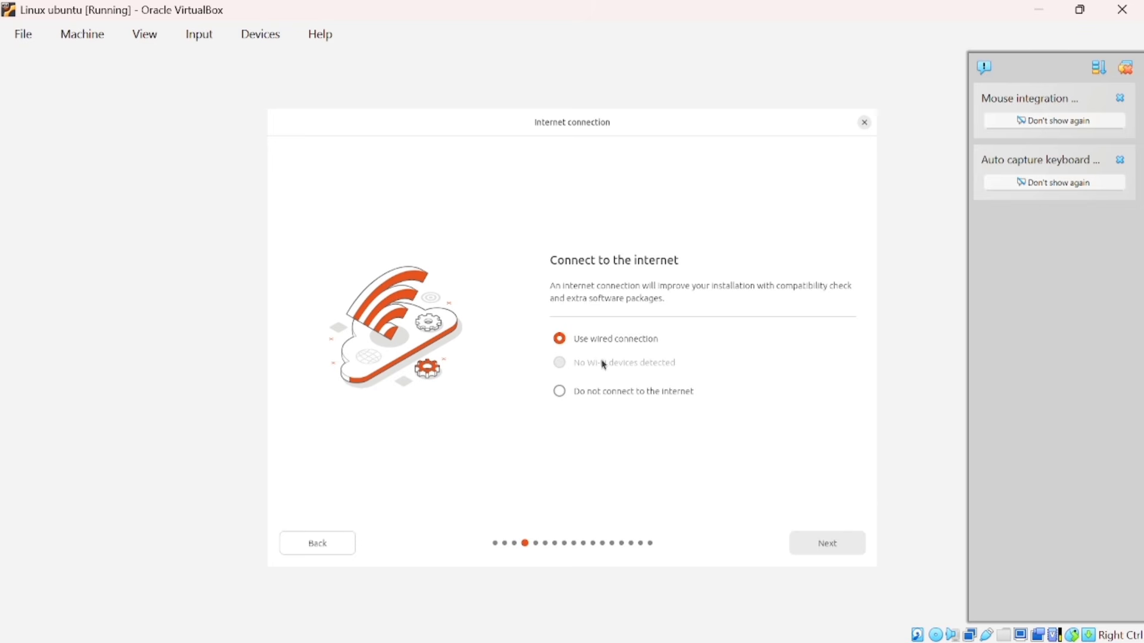
pyautogui.click(826, 544)
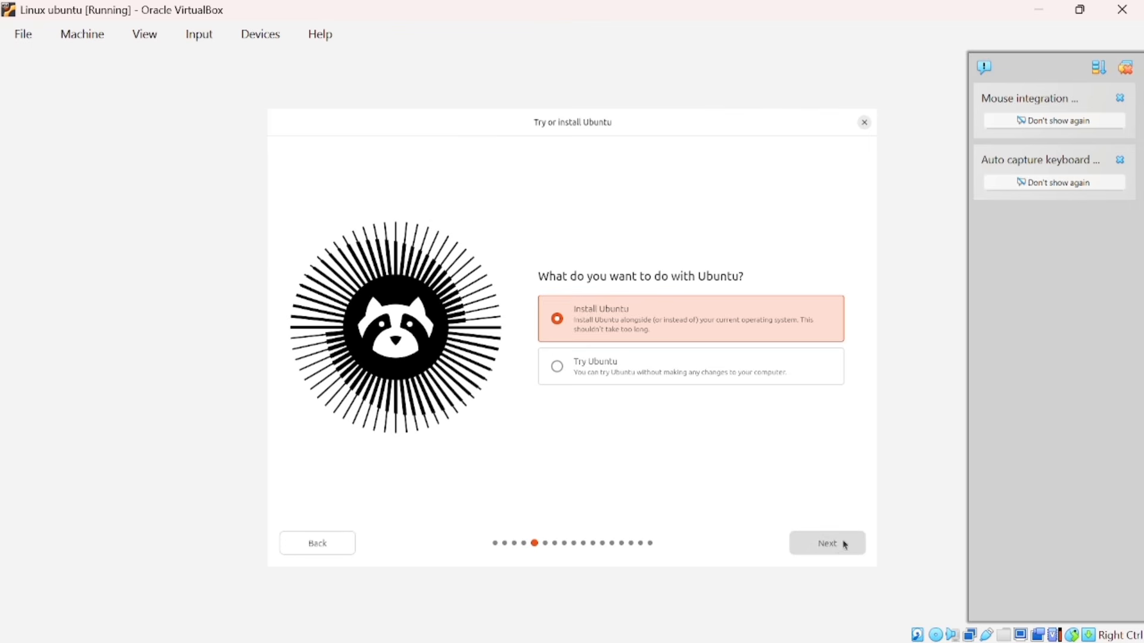
pyautogui.click(836, 543)
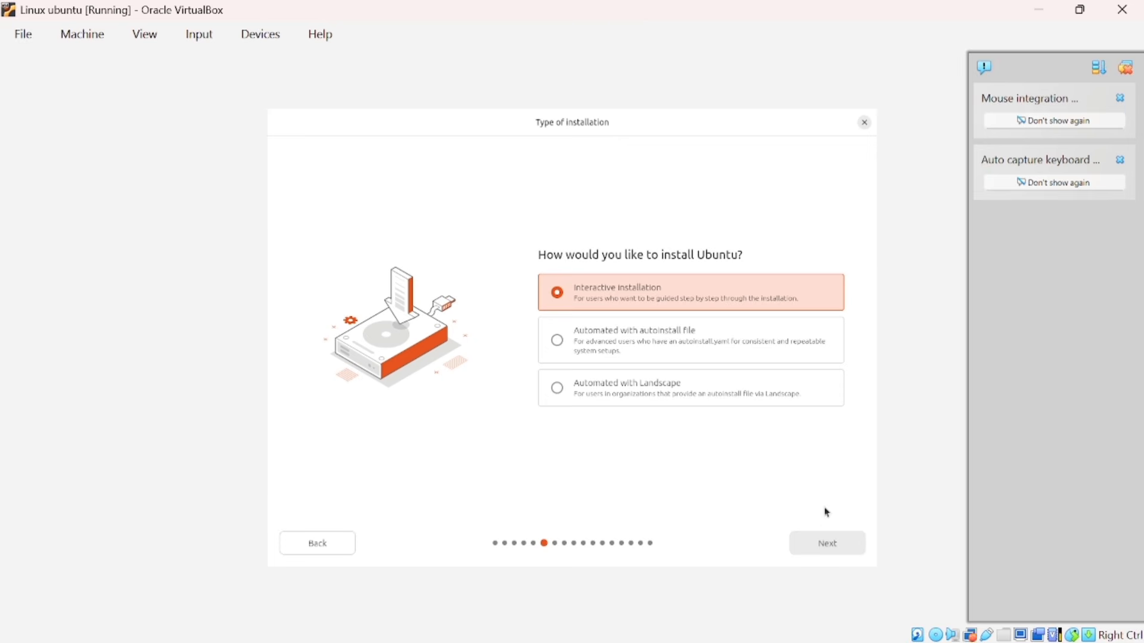
pyautogui.click(833, 549)
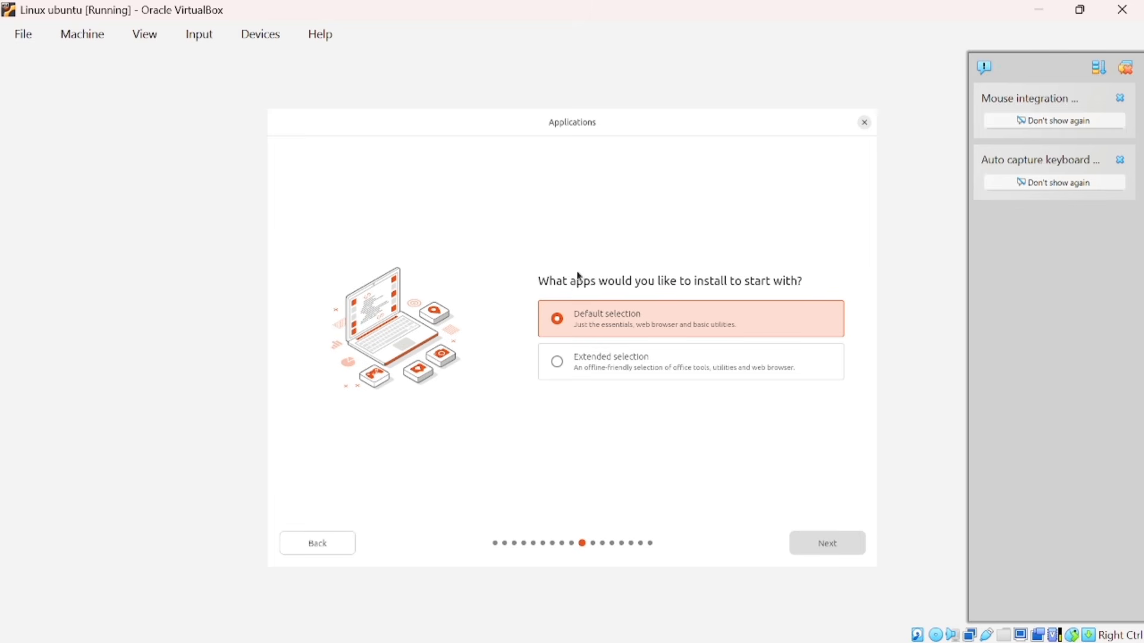
pyautogui.click(825, 546)
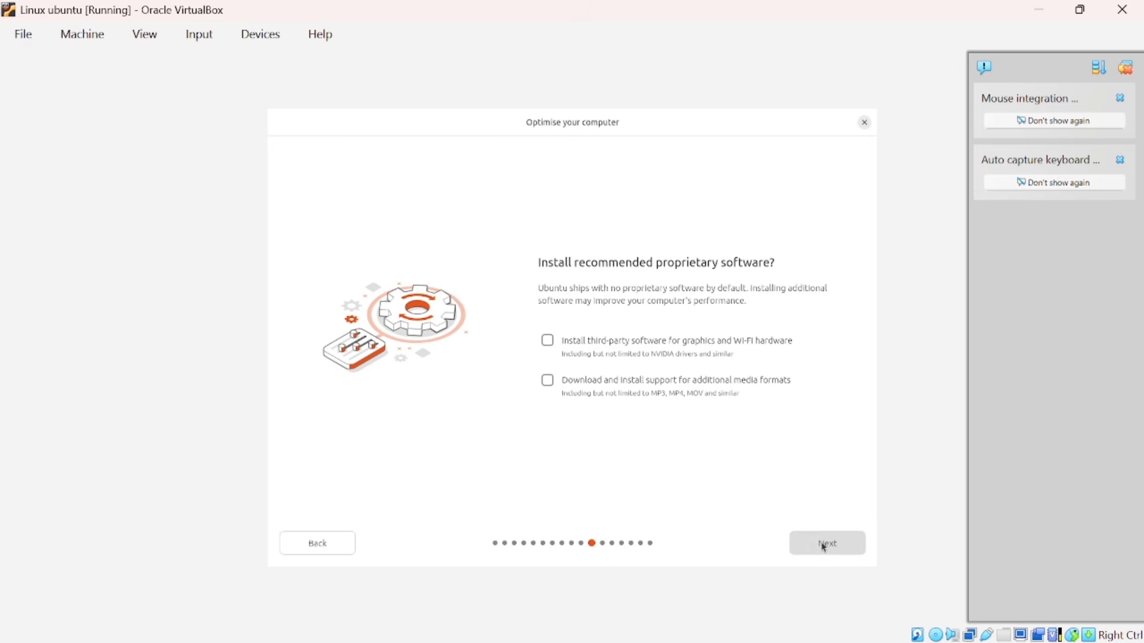
# Include third-party drivers and media formats, then choose Erase disk and install Ubuntu
pyautogui.click(549, 343)
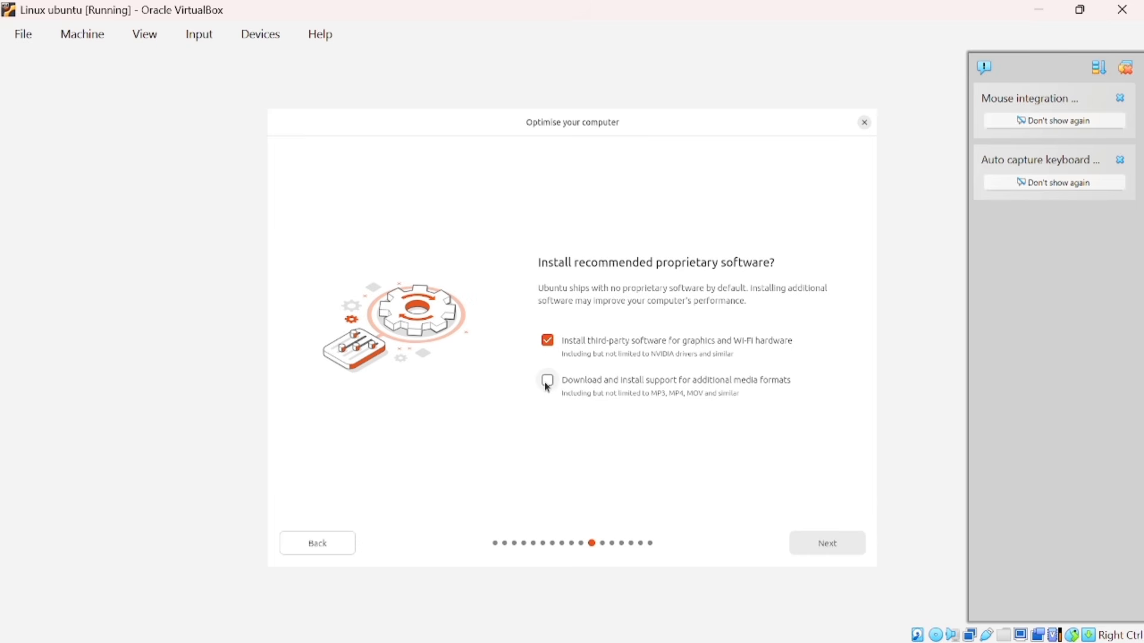
pyautogui.click(557, 389)
pyautogui.click(825, 545)
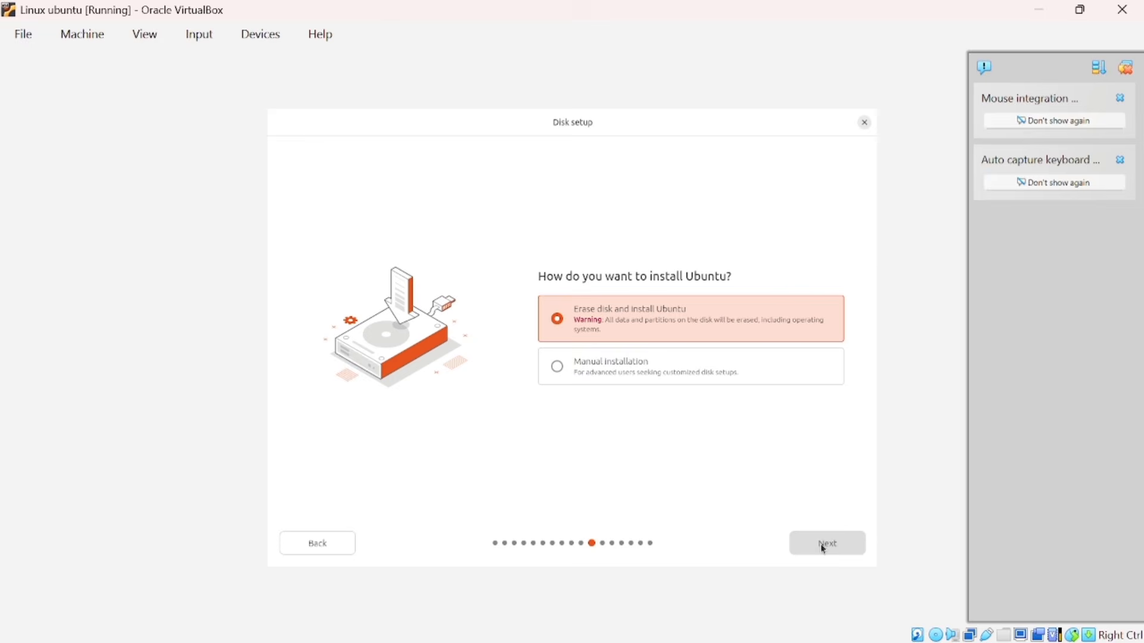
pyautogui.click(821, 545)
pyautogui.click(825, 548)
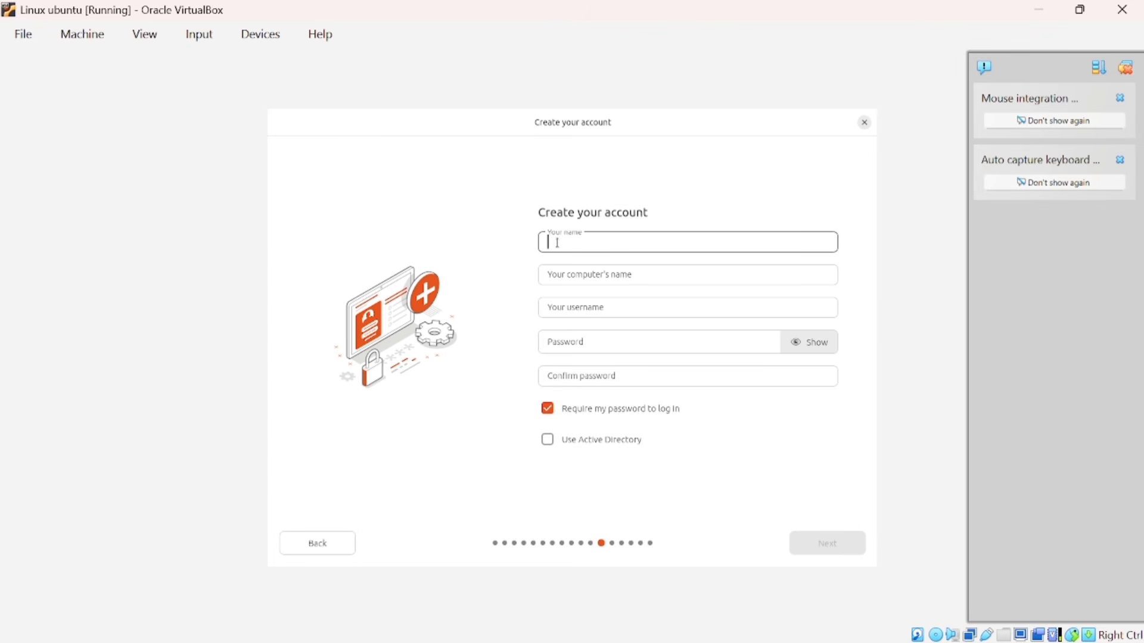
# Create the ubuntu account with computer name ubuntu and a confirmed password, and accept the Asia/Jakarta timezone
pyautogui.write('ubuntu')
pyautogui.tripleClick(633, 276)
pyautogui.press('BackSpace')
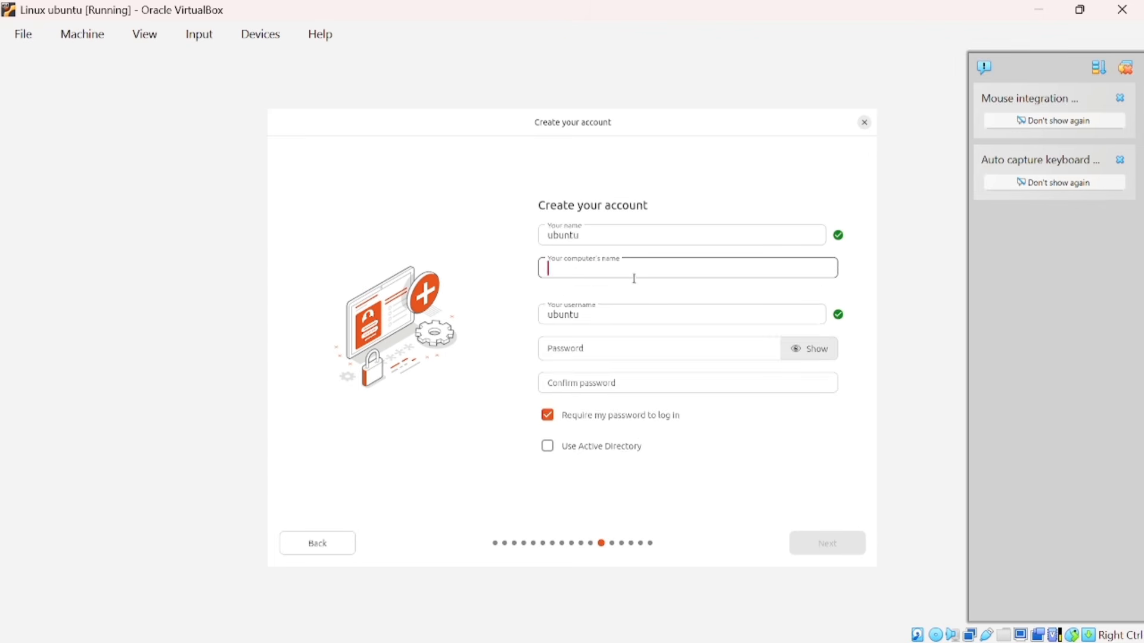
pyautogui.write('ubuntu')
pyautogui.click(550, 347)
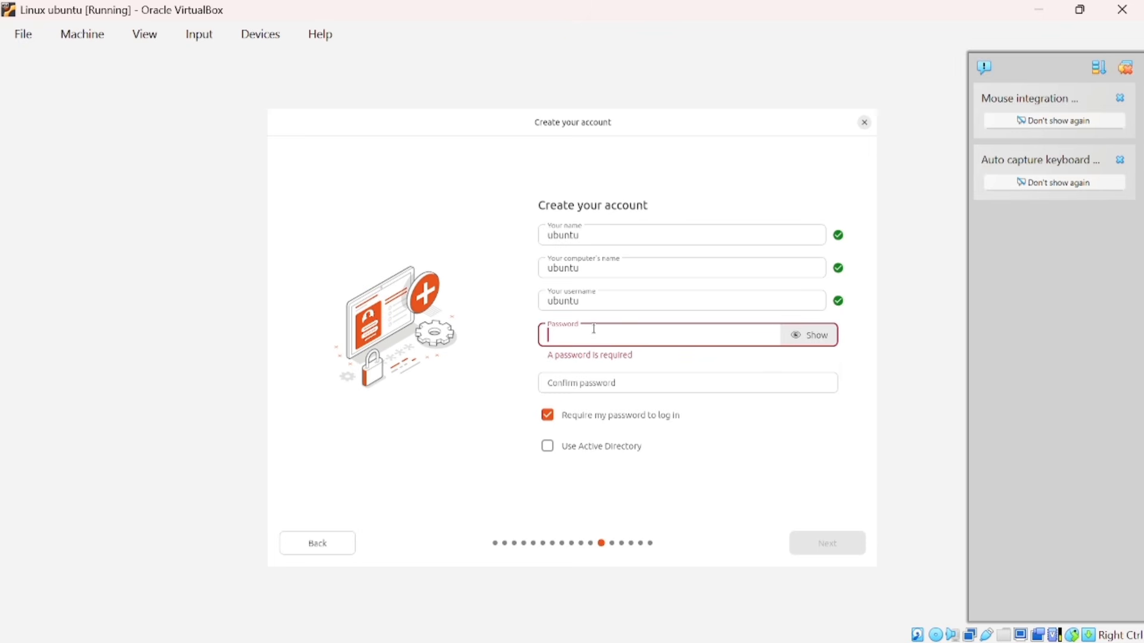
pyautogui.write('•••••')
pyautogui.click(564, 368)
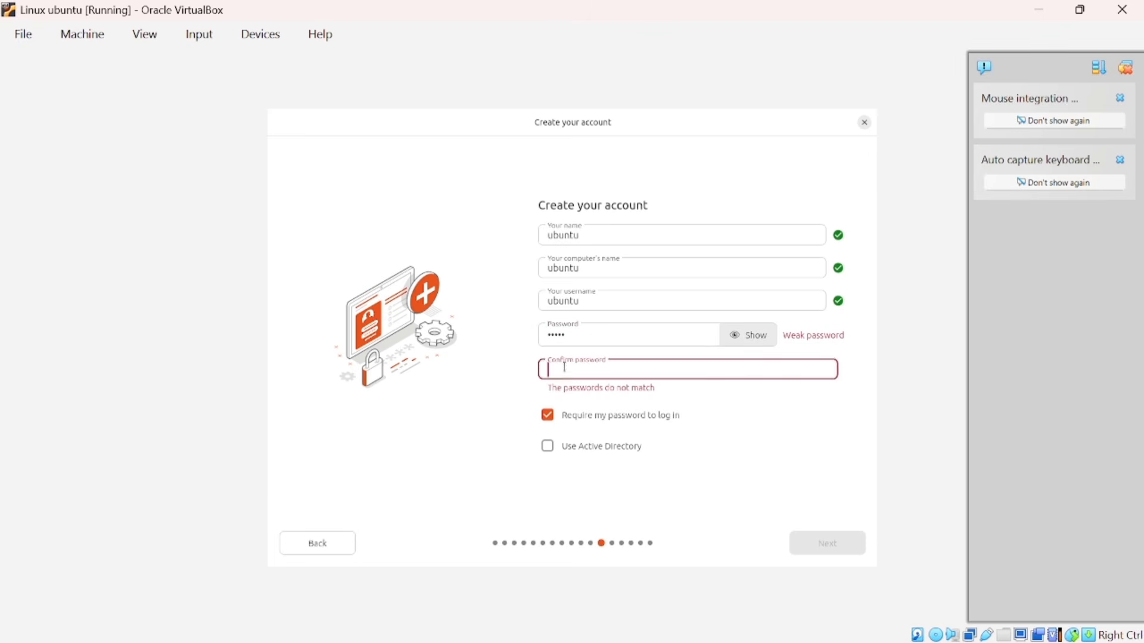
pyautogui.write('•••••')
pyautogui.click(826, 544)
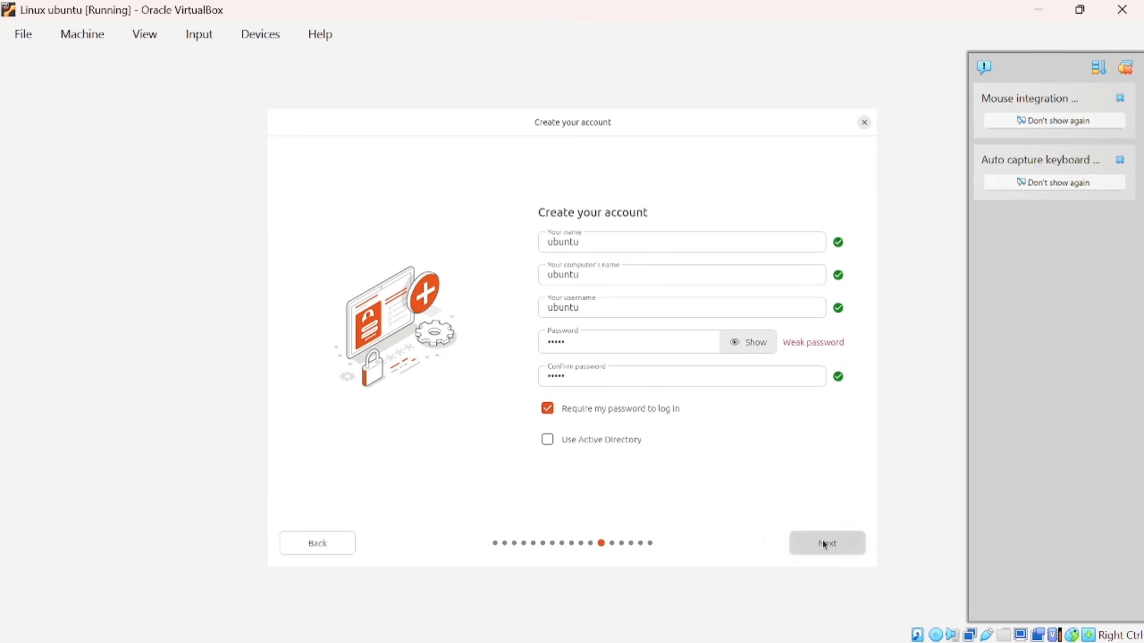
pyautogui.click(825, 544)
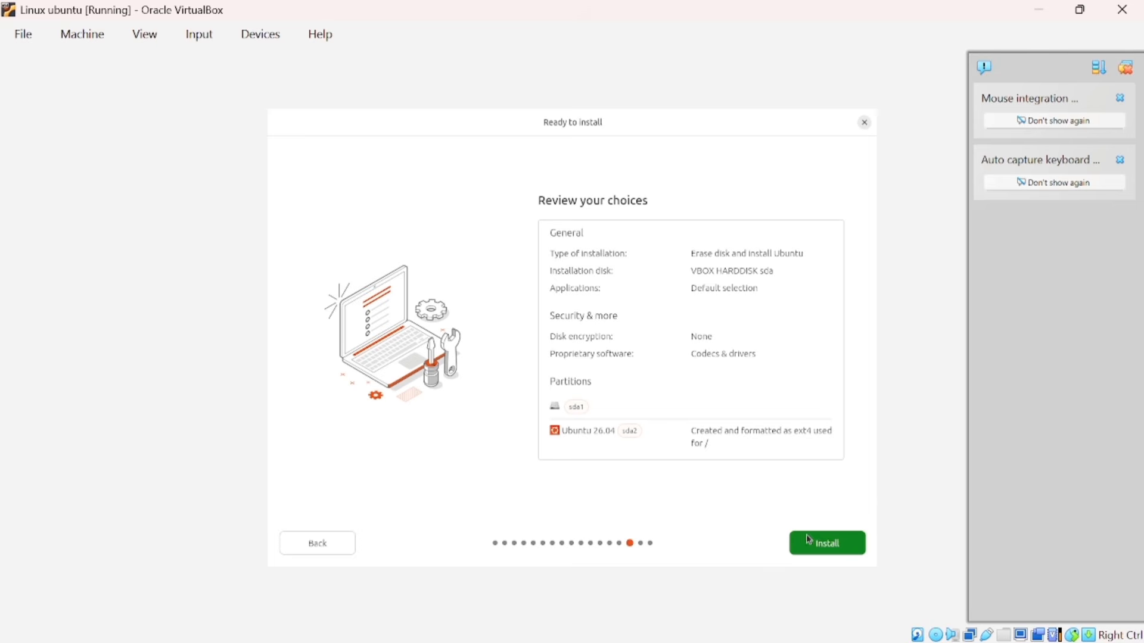
# Run the Ubuntu installation, then confirm the installation medium is removed so the VM reboots
pyautogui.click(833, 544)
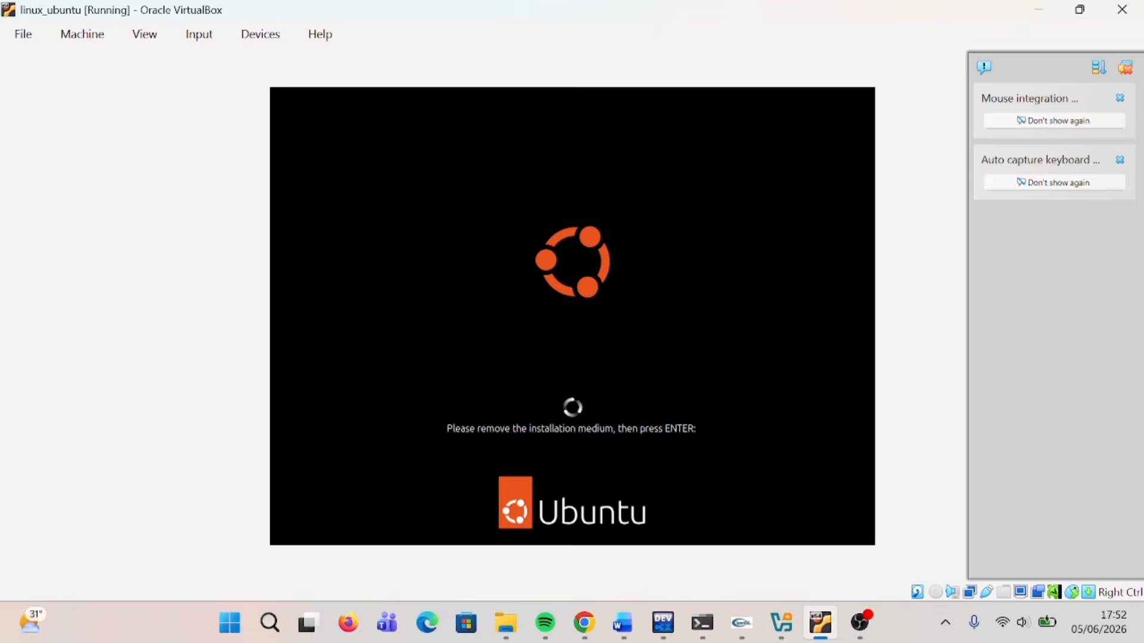
pyautogui.press('Return')
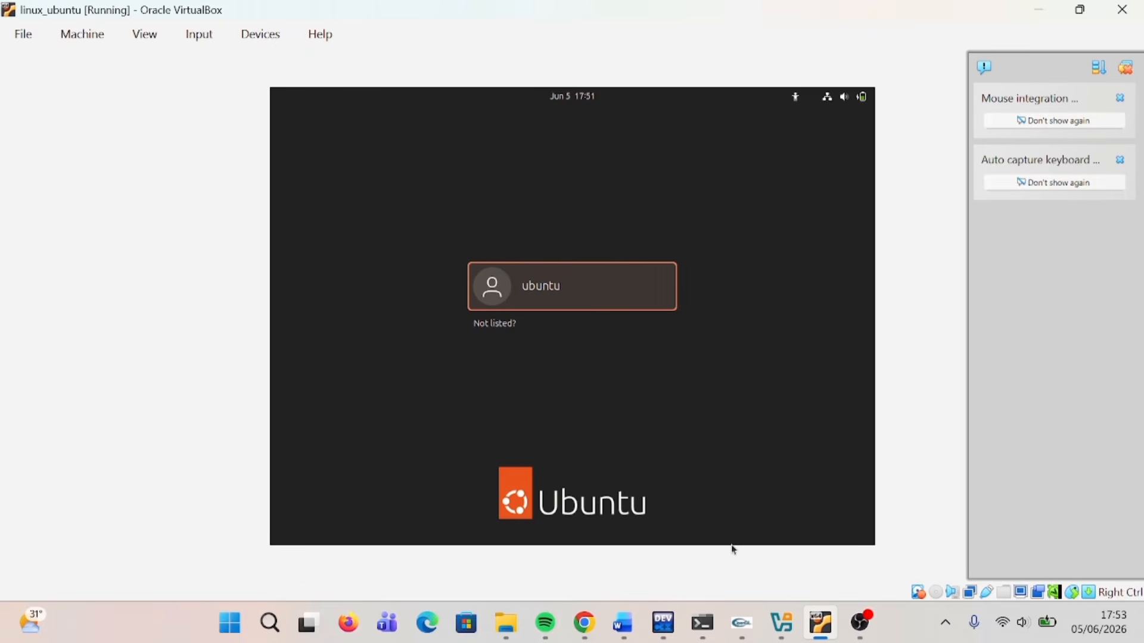
# Log in as the ubuntu user with the account password
pyautogui.click(564, 285)
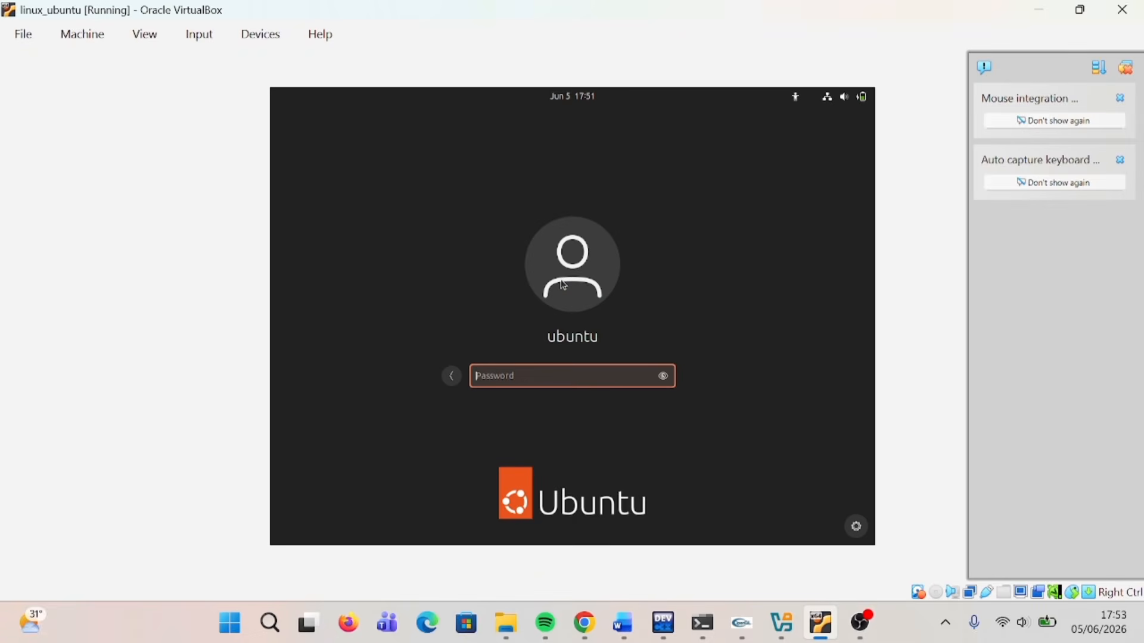
pyautogui.write('ubunt')
pyautogui.press('Return')
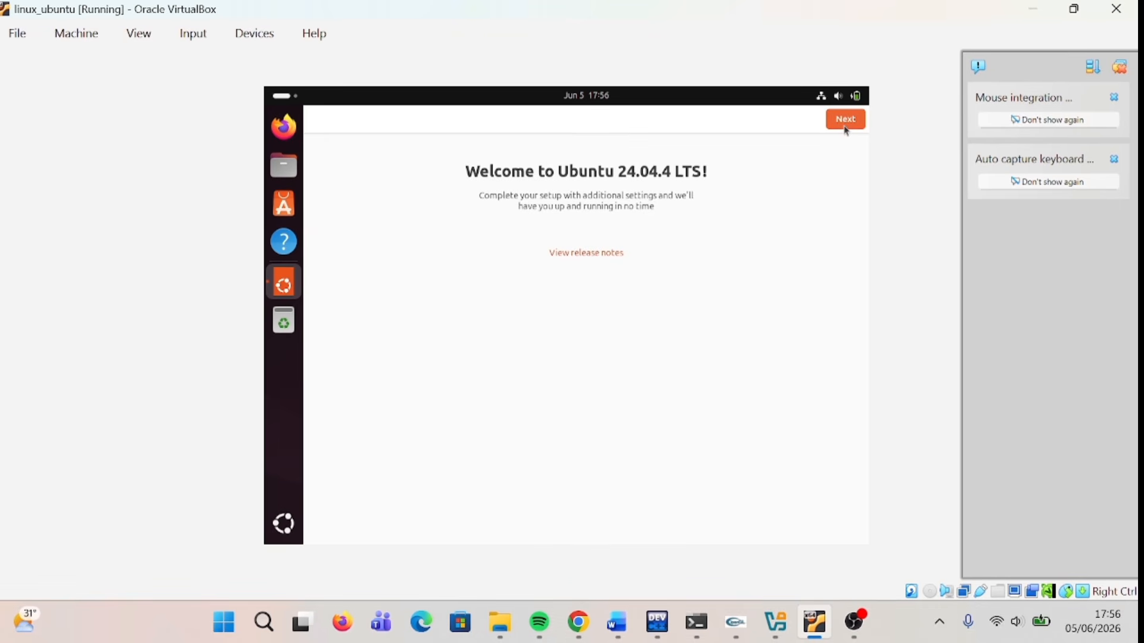
# Finish the welcome setup, skipping Ubuntu Pro and the help-improve-Ubuntu page
pyautogui.click(847, 130)
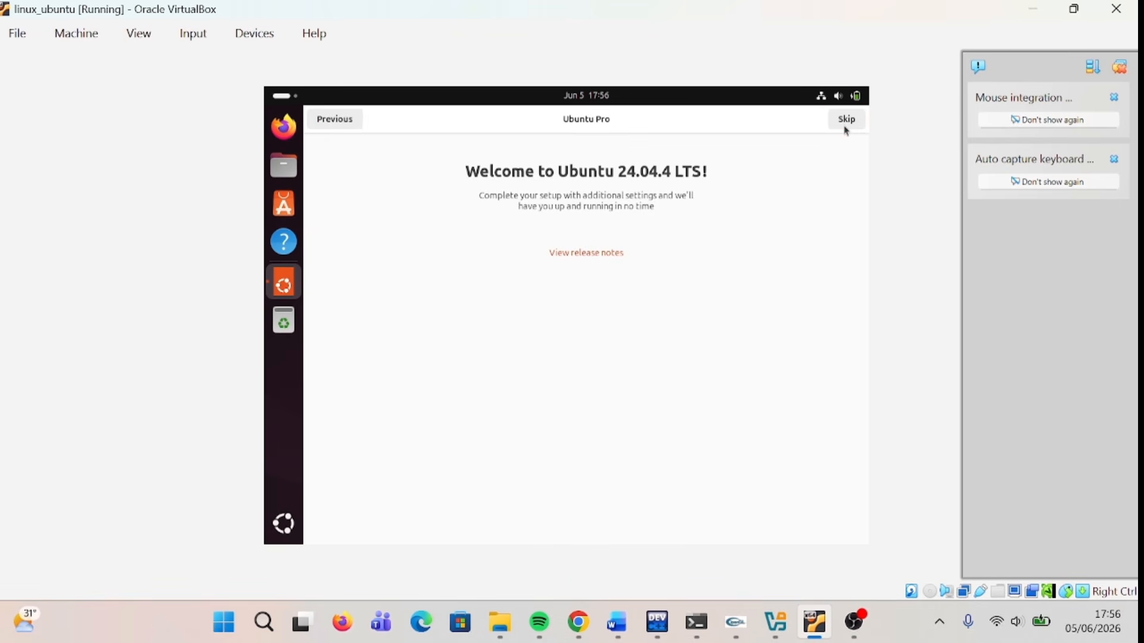
pyautogui.click(846, 122)
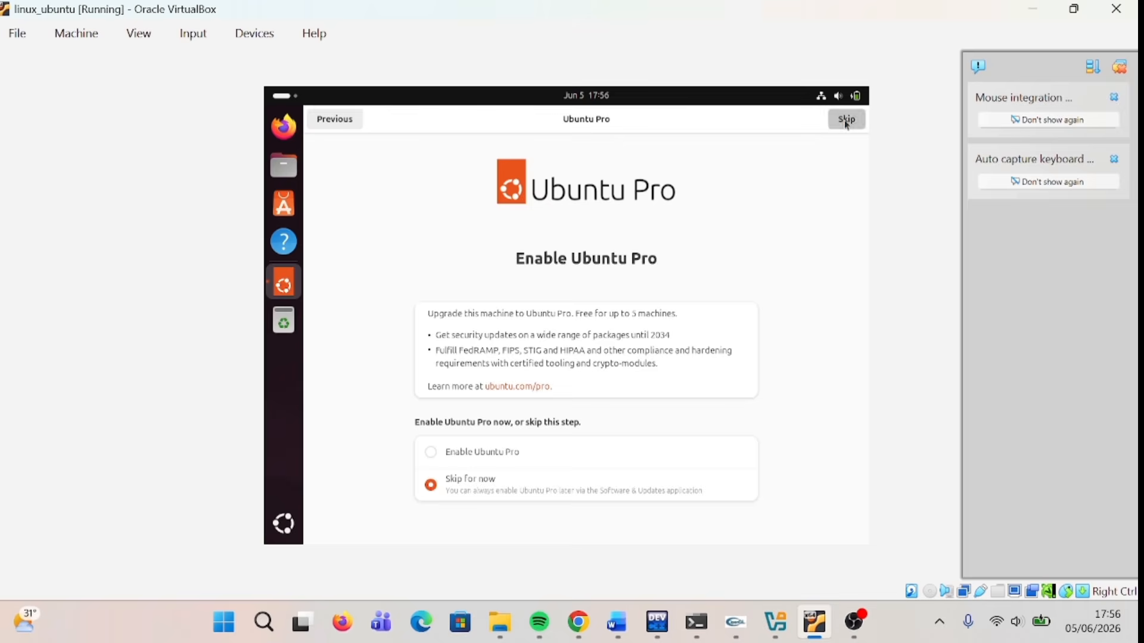
pyautogui.click(846, 120)
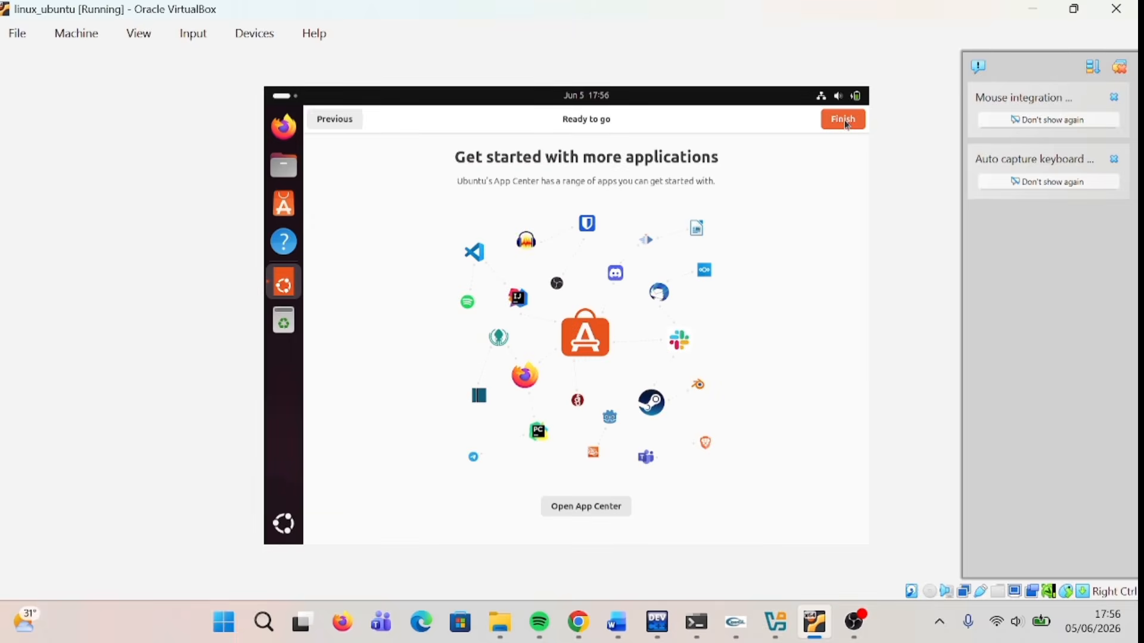
pyautogui.click(846, 120)
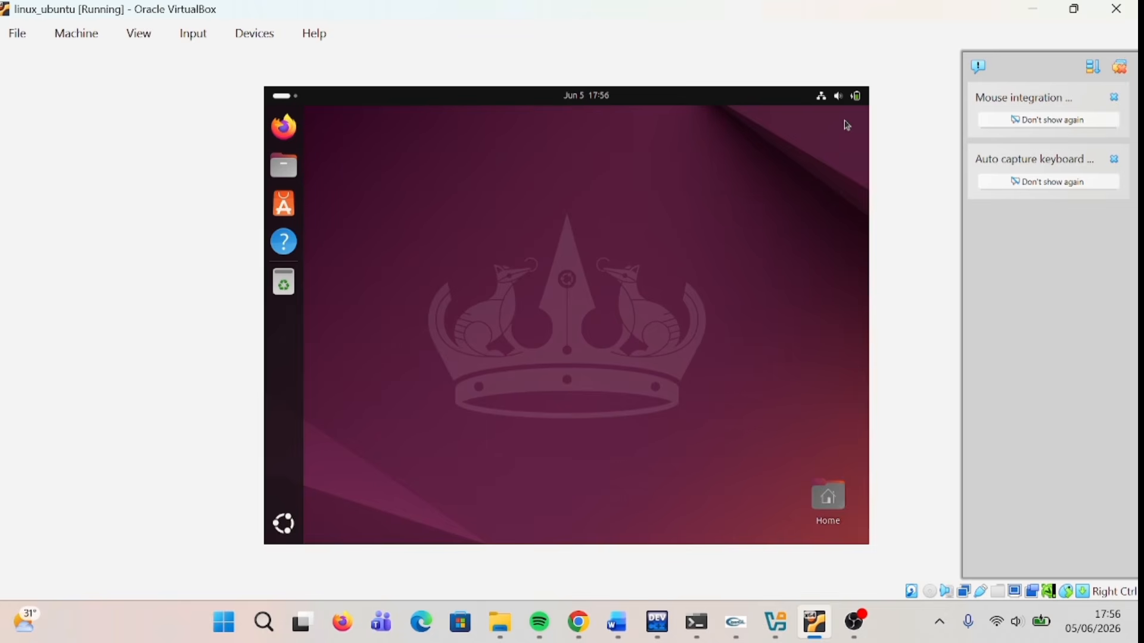